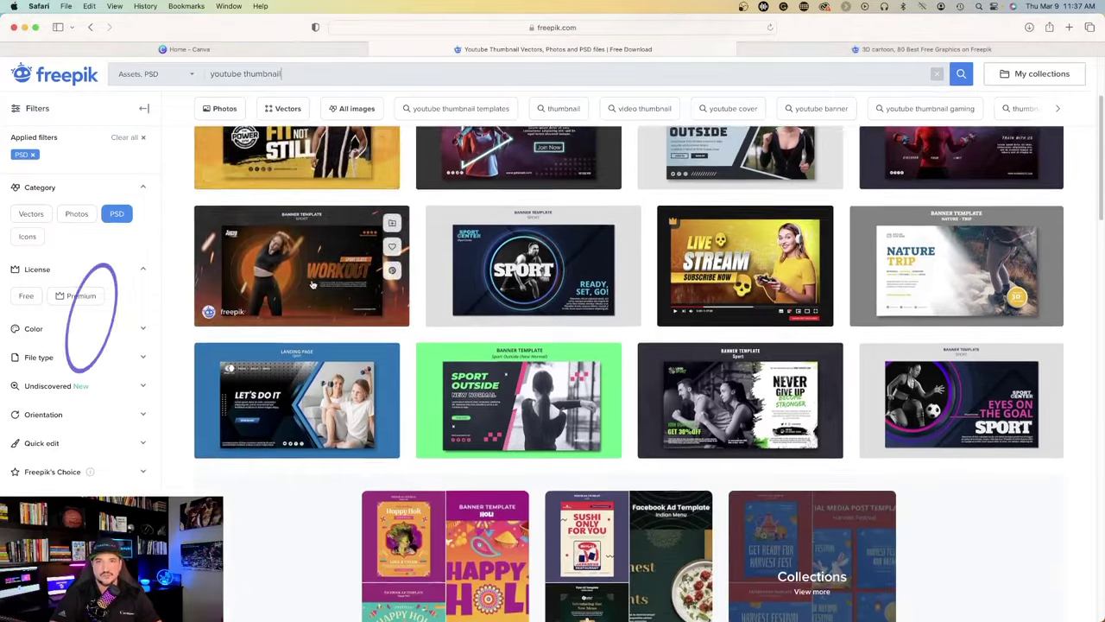
pyautogui.scroll(-10, 297, 276)
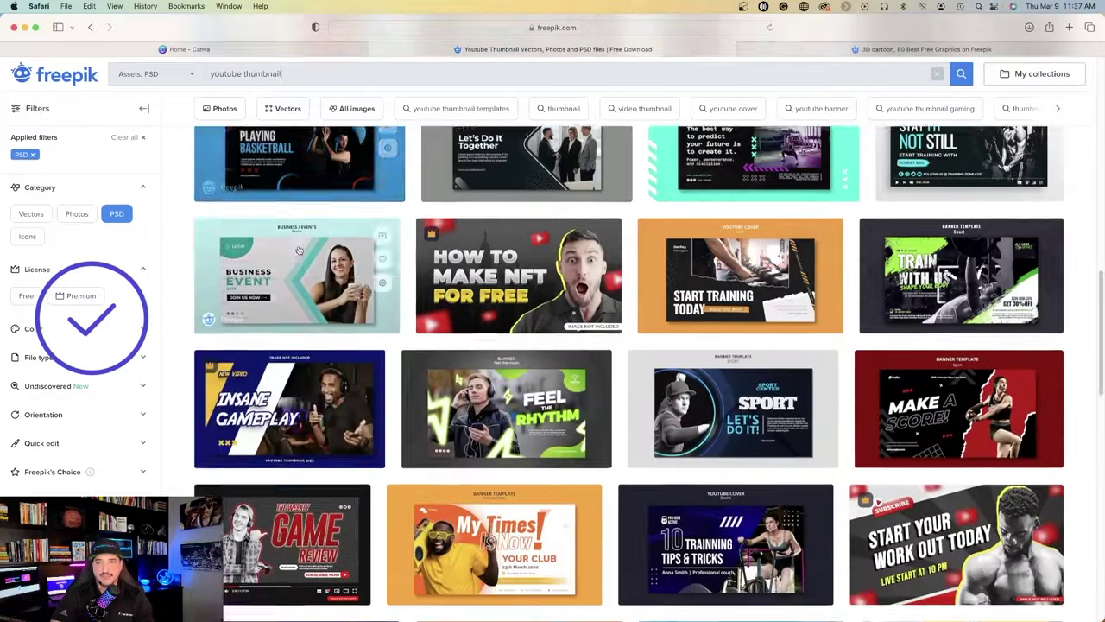
pyautogui.scroll(-10, 304, 255)
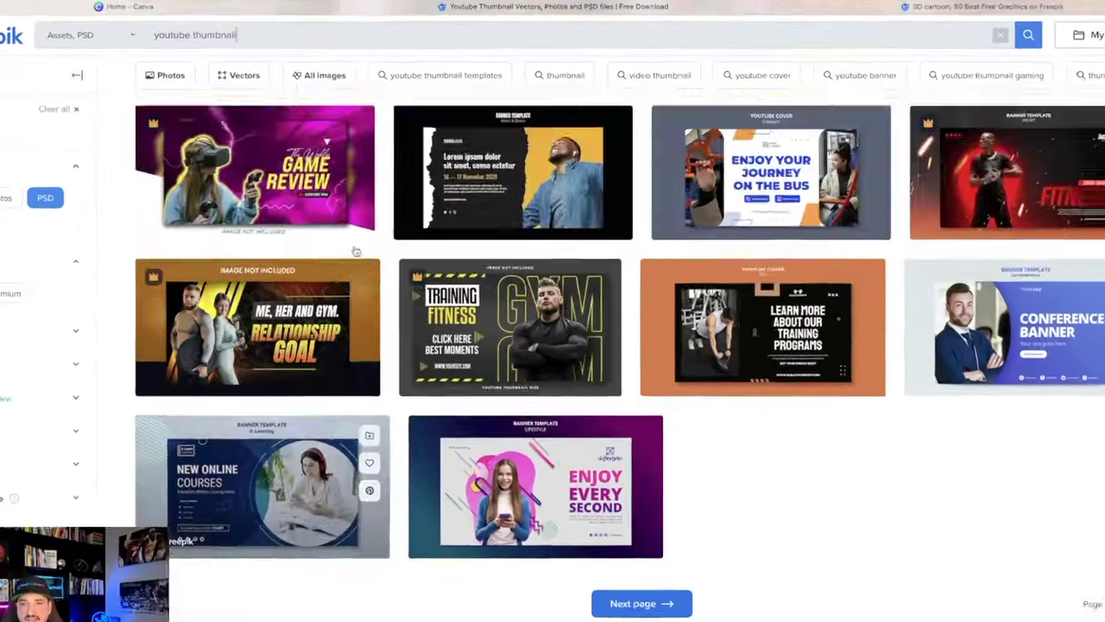
pyautogui.scroll(10, 355, 251)
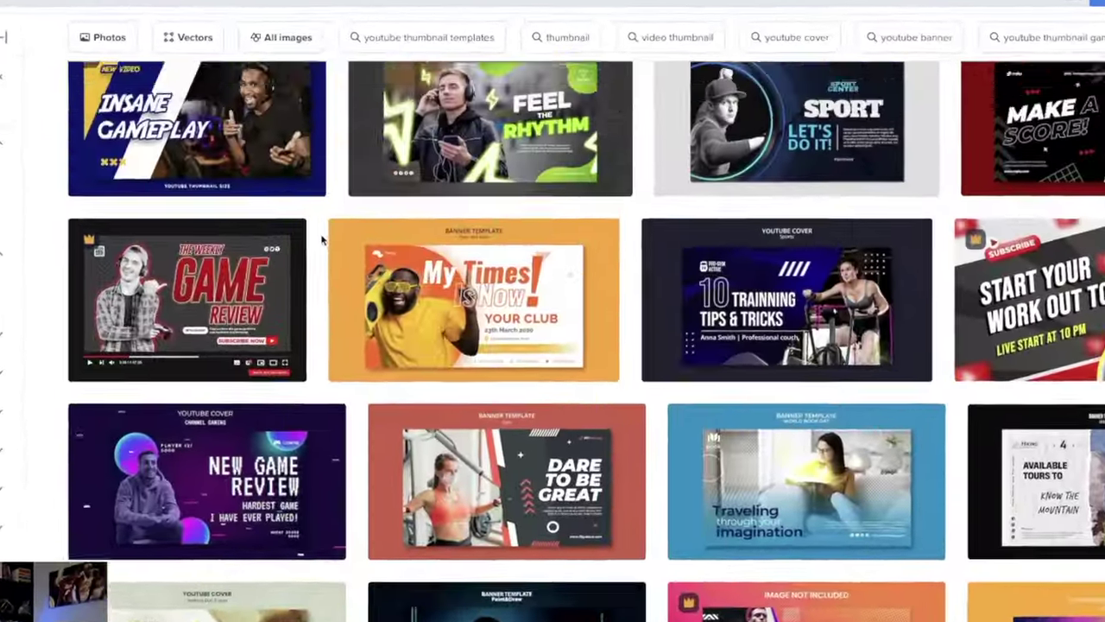
pyautogui.scroll(5, 412, 295)
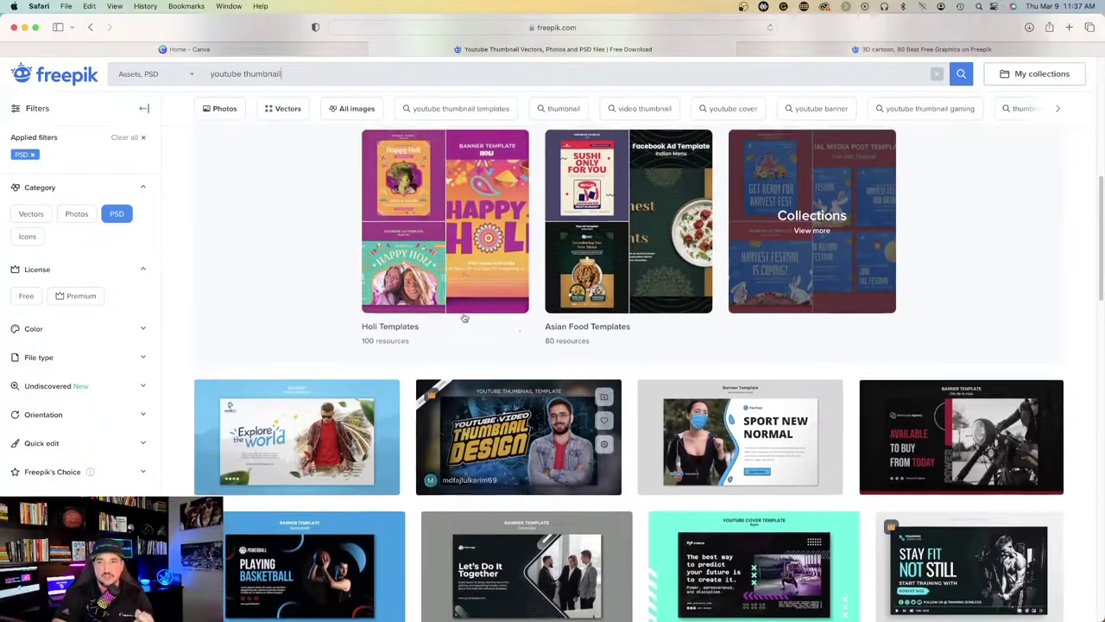
pyautogui.scroll(5, 465, 316)
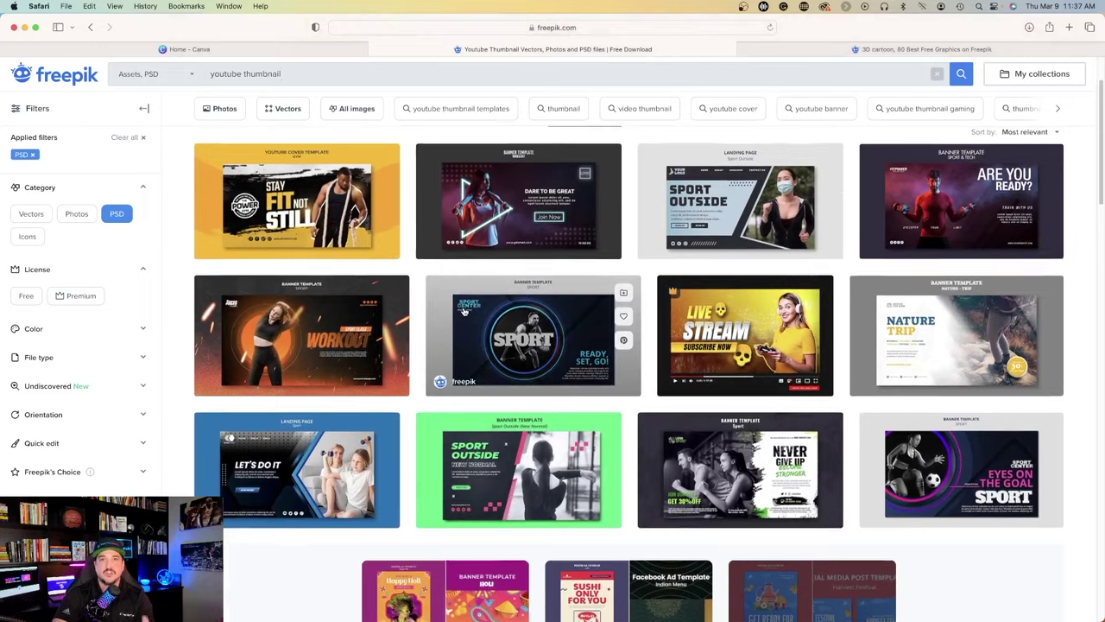
pyautogui.scroll(3, 464, 313)
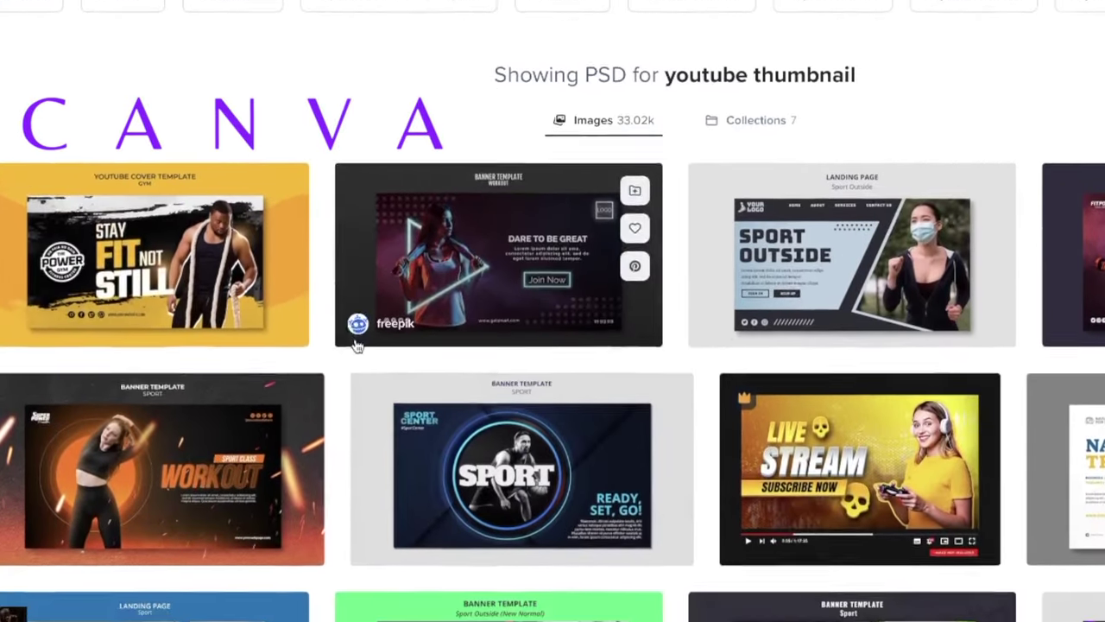
pyautogui.scroll(-5, 434, 354)
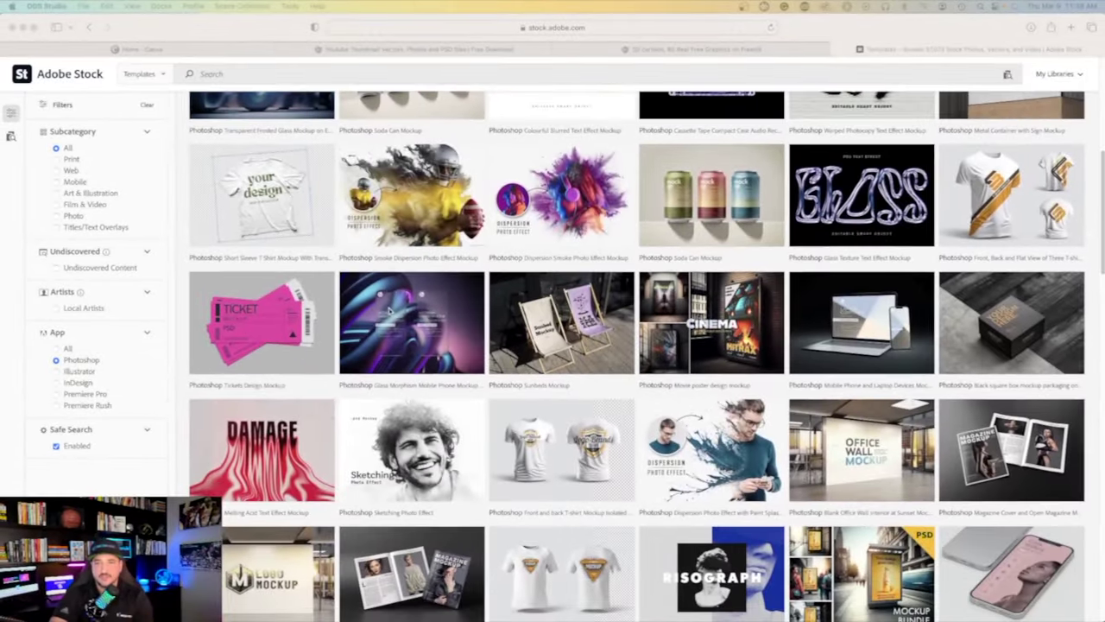
pyautogui.scroll(-5, 389, 310)
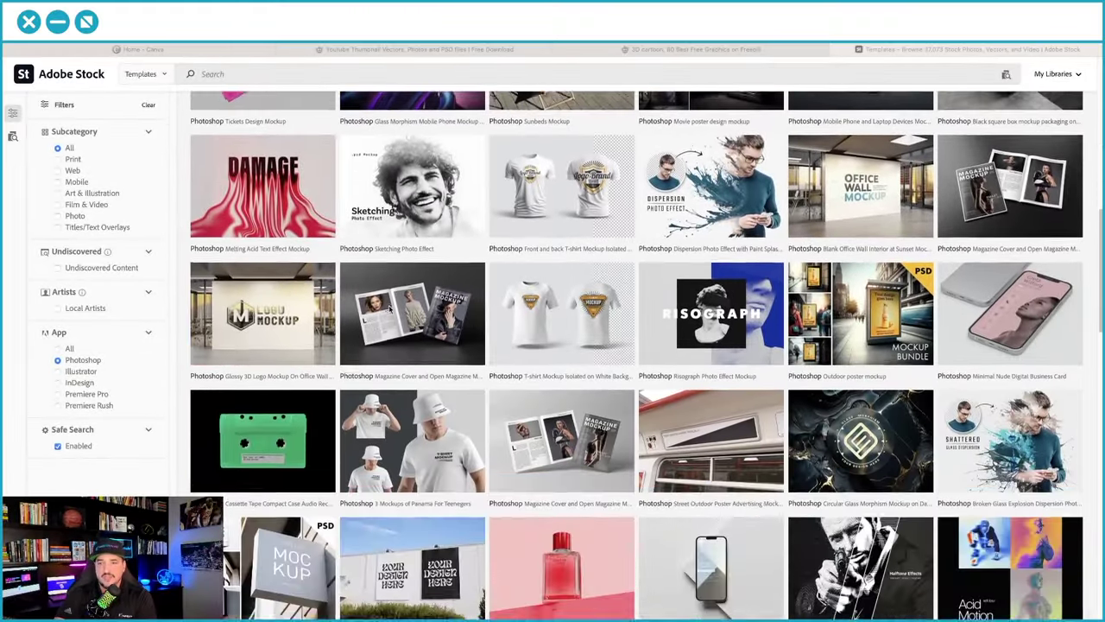
pyautogui.scroll(-3, 389, 310)
pyautogui.scroll(-3, 389, 309)
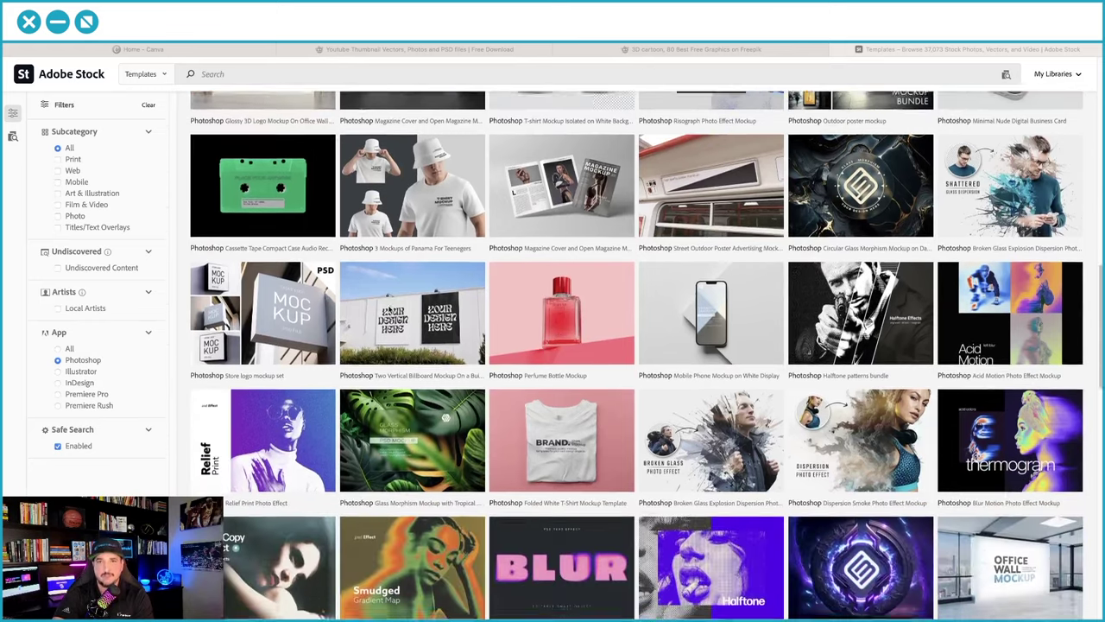
pyautogui.scroll(-10, 389, 309)
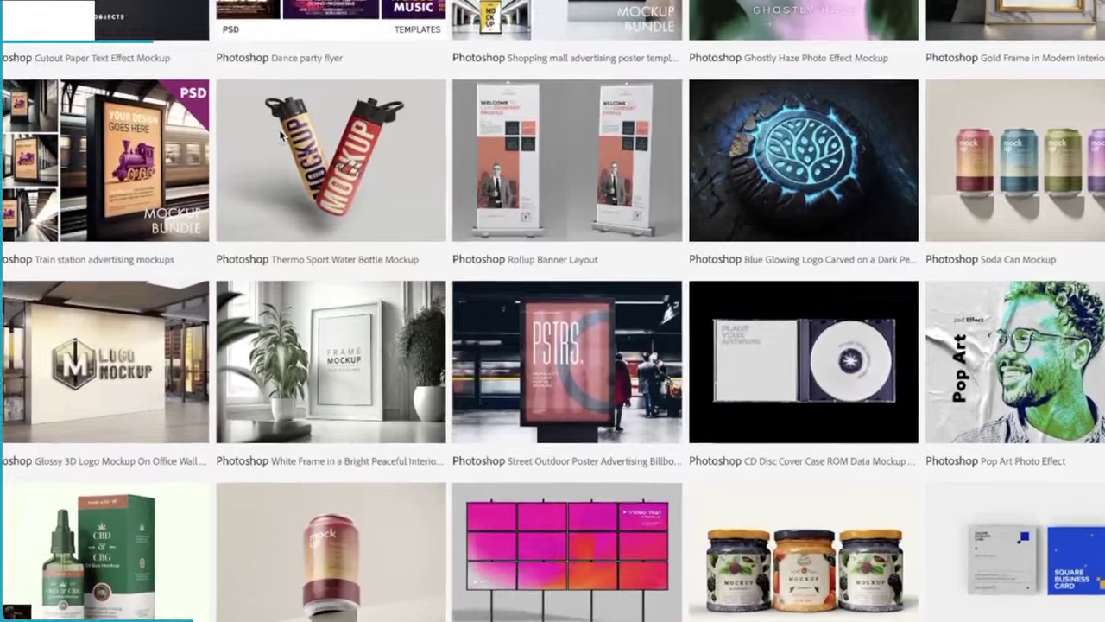
pyautogui.scroll(-1, 251, 130)
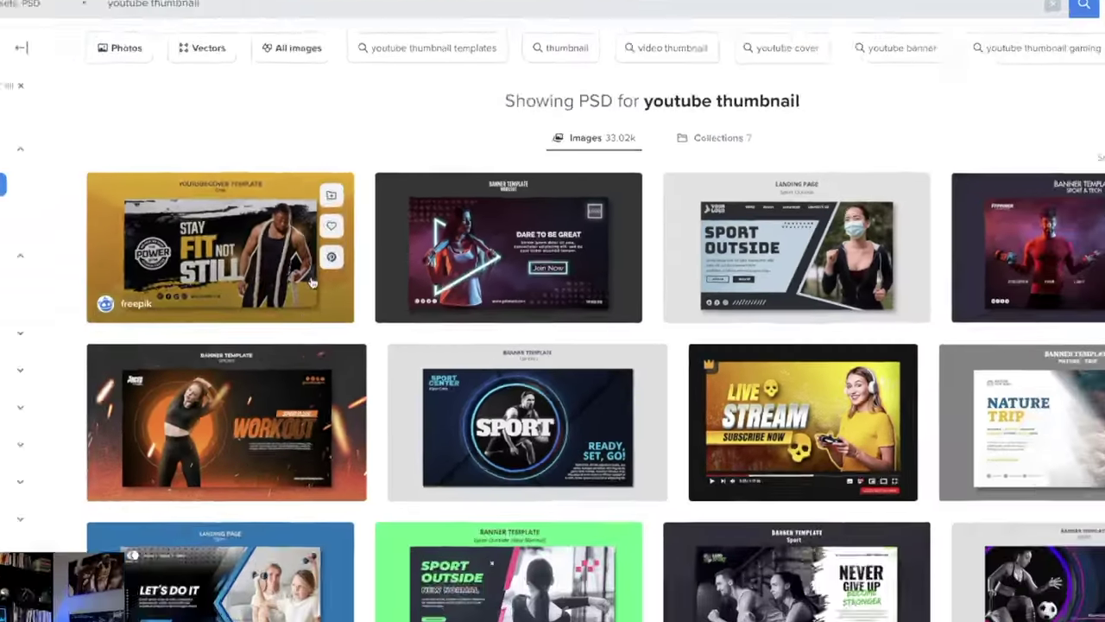
pyautogui.scroll(-3, 366, 287)
pyautogui.scroll(1, 486, 237)
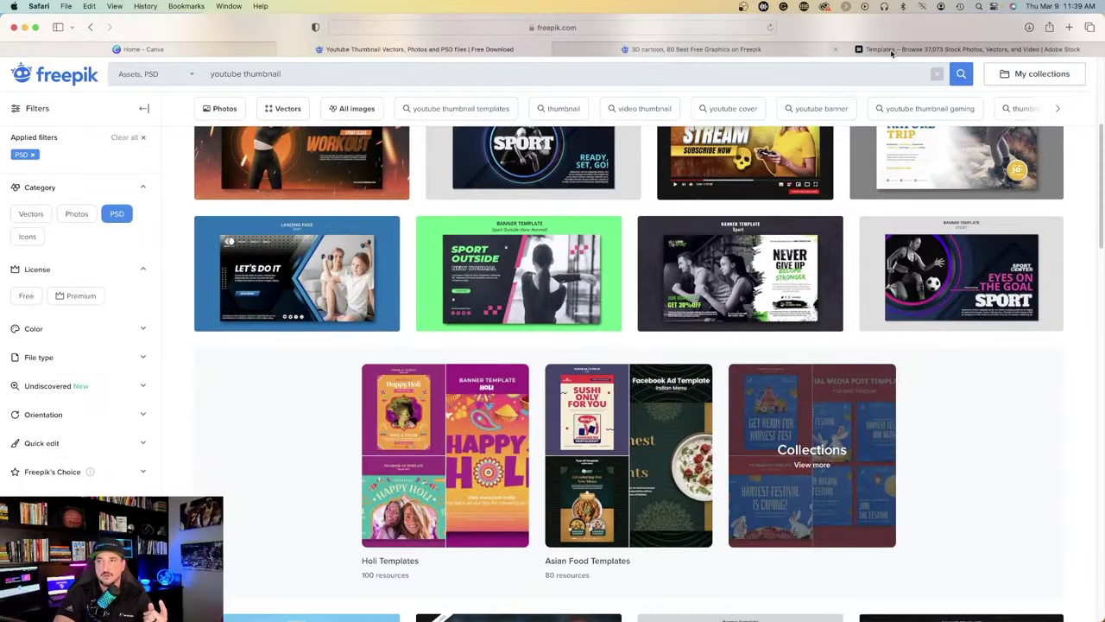
pyautogui.click(892, 52)
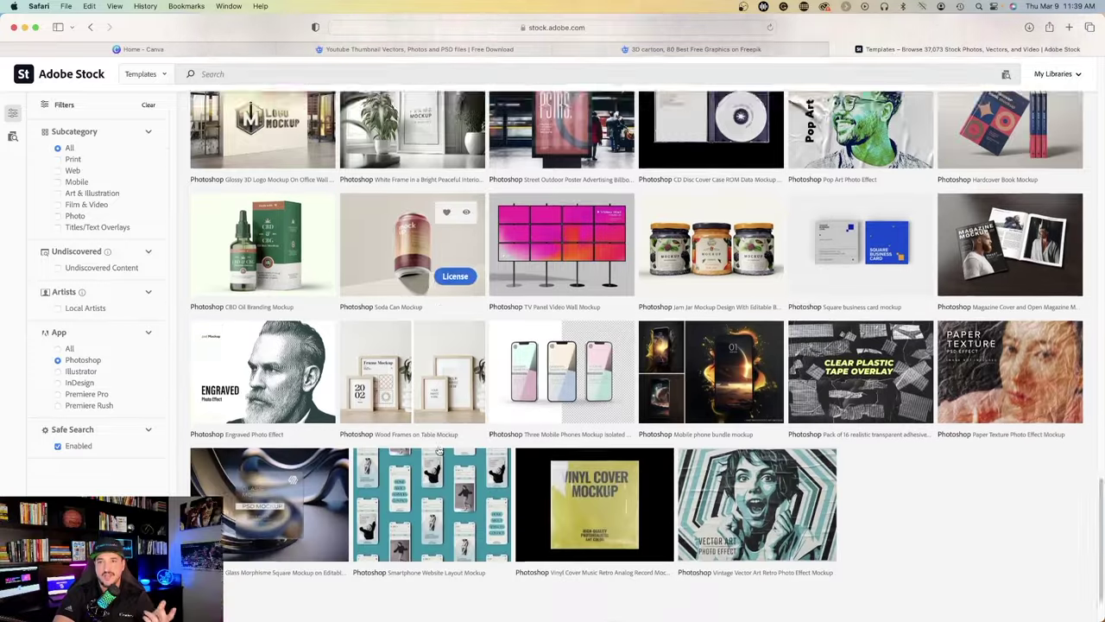
pyautogui.scroll(-2, 449, 216)
pyautogui.scroll(5, 449, 216)
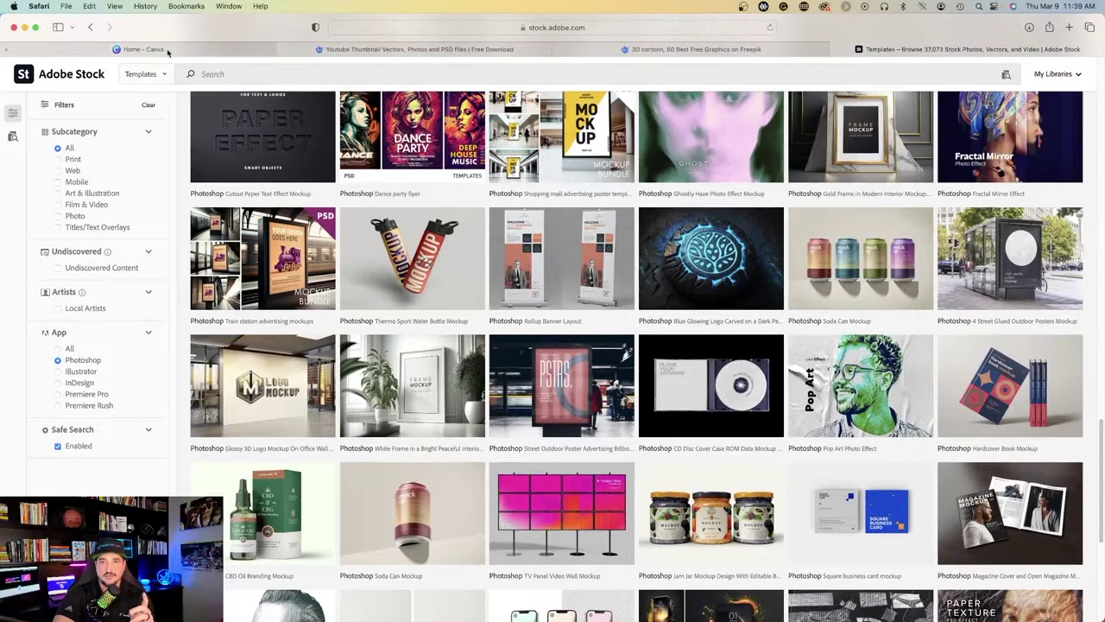
pyautogui.click(166, 50)
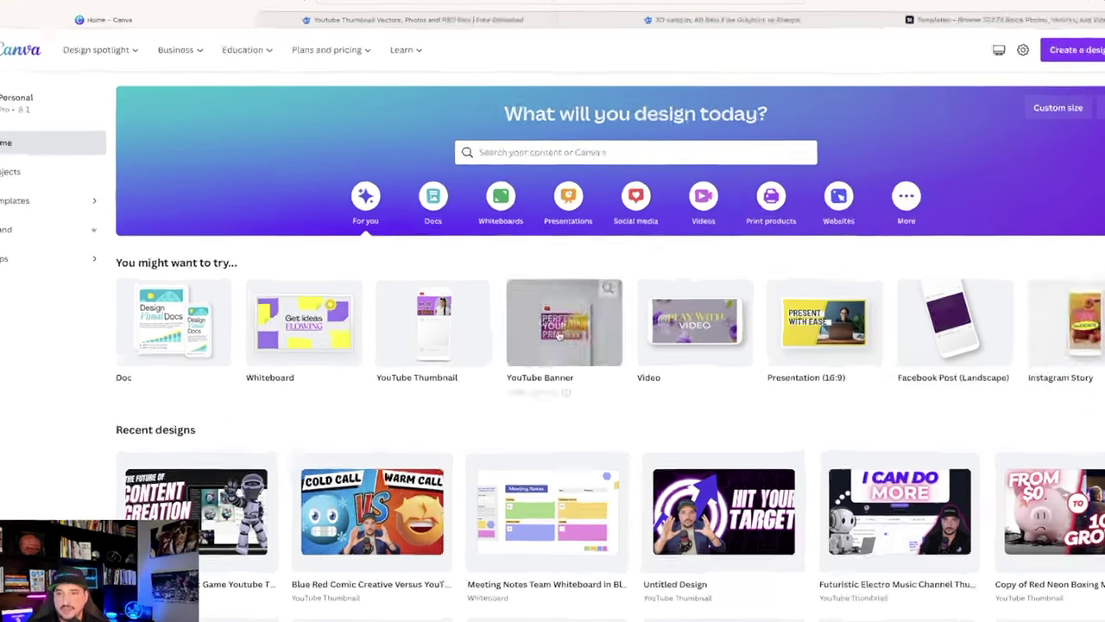
# - Create a blank YouTube Thumbnail design and show the uploaded images panel
pyautogui.moveTo(410, 299)
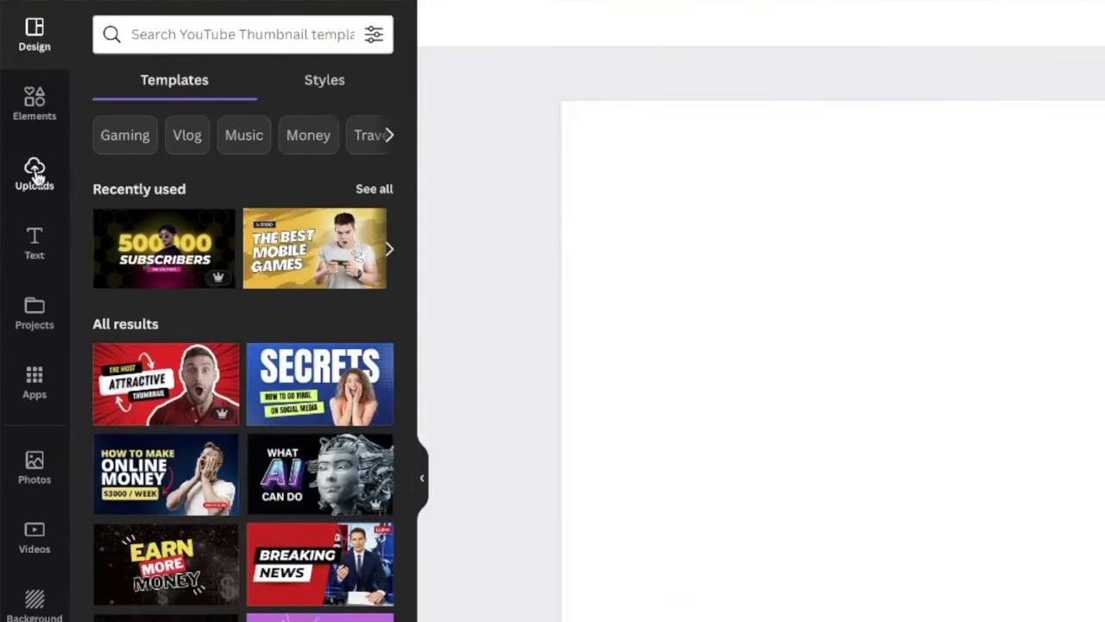
pyautogui.click(21, 183)
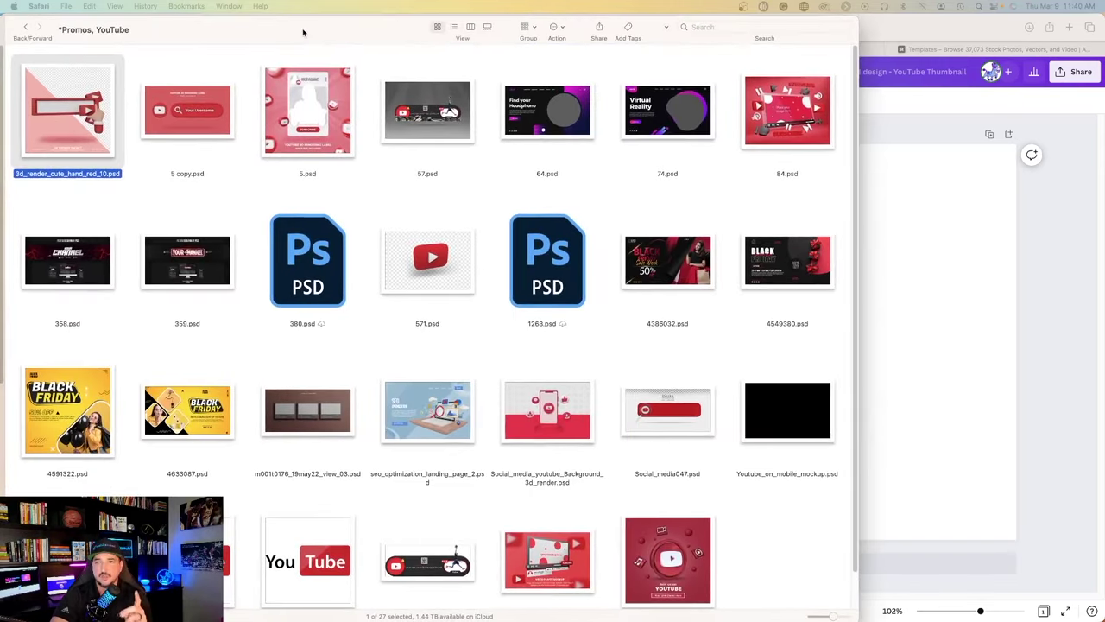
# - Drag 74.psd from Finder onto the blank page to load the Virtual Reality layout
pyautogui.moveTo(303, 32); pyautogui.dragTo(105, 384)
pyautogui.moveTo(480, 484); pyautogui.dragTo(146, 259)
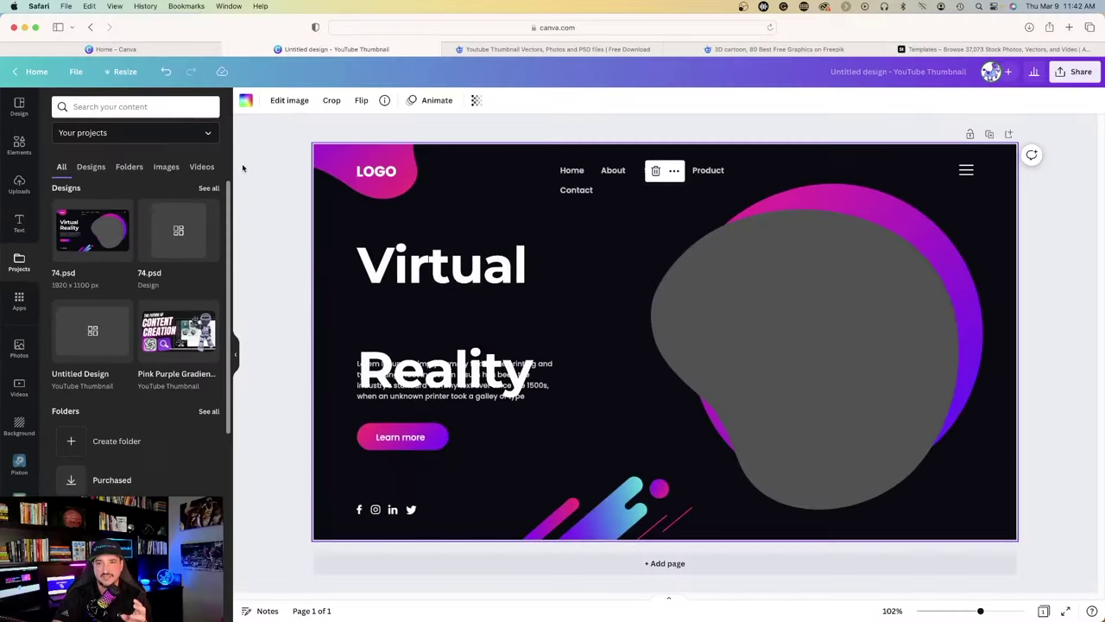
pyautogui.click(457, 144)
# - Make the Virtual Reality heading pink and delete 'Reality' so it reads 'Virtual'
pyautogui.click(827, 315)
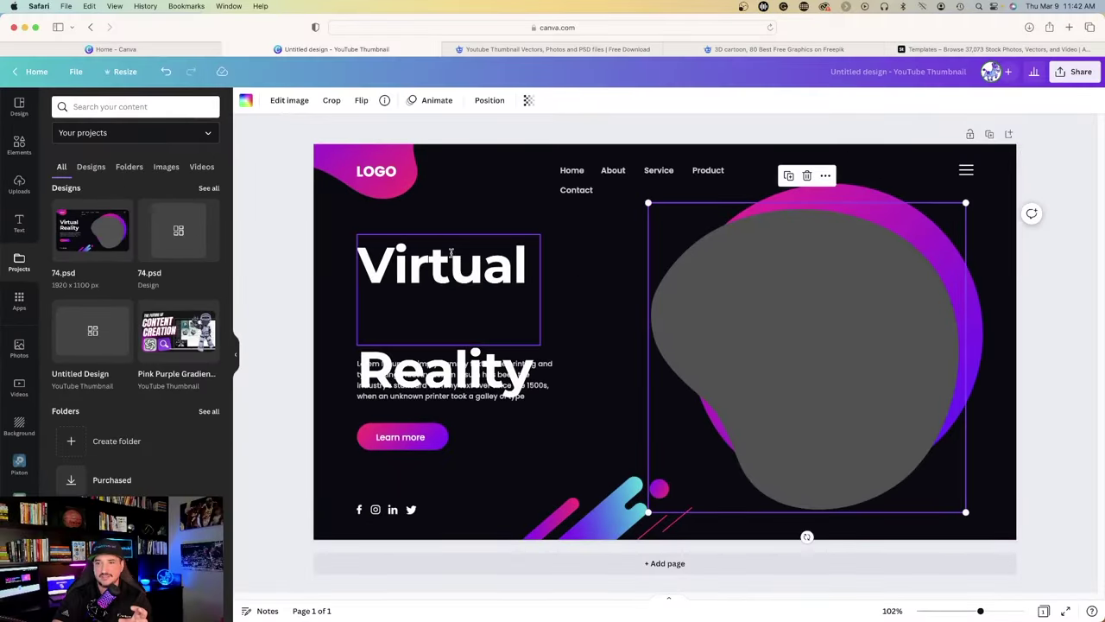
pyautogui.click(454, 253)
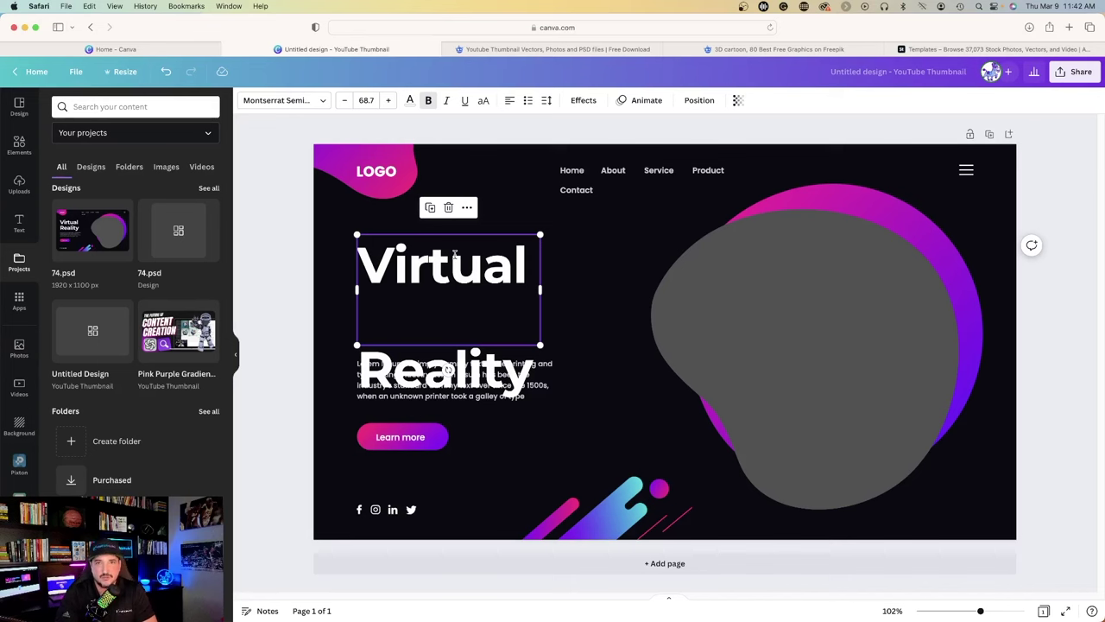
pyautogui.press('c')
pyautogui.press('o')
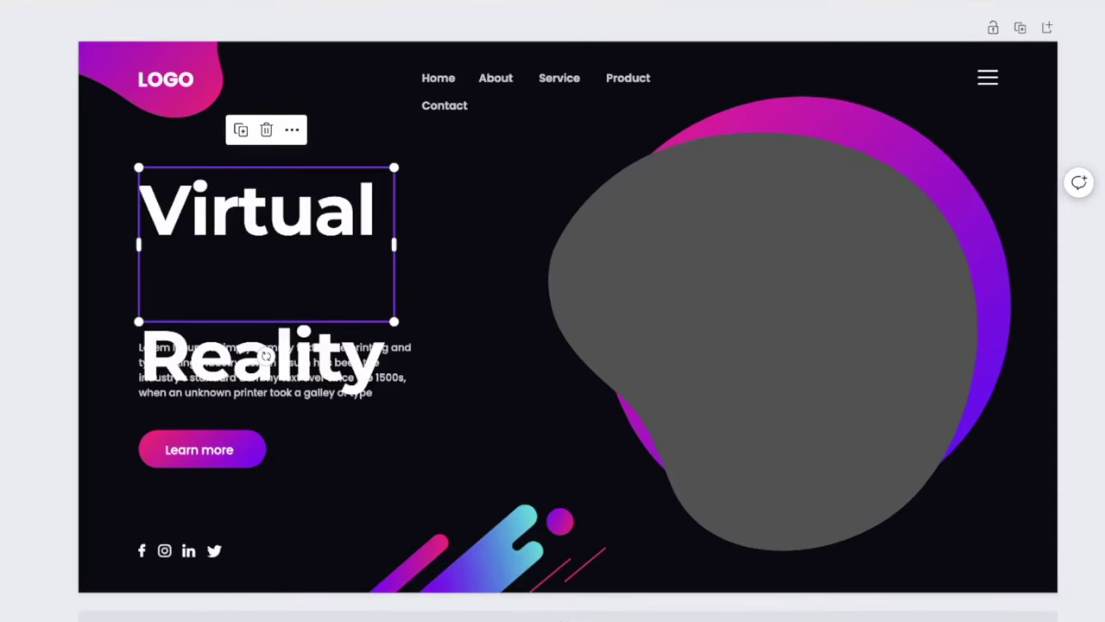
pyautogui.click(2, 202)
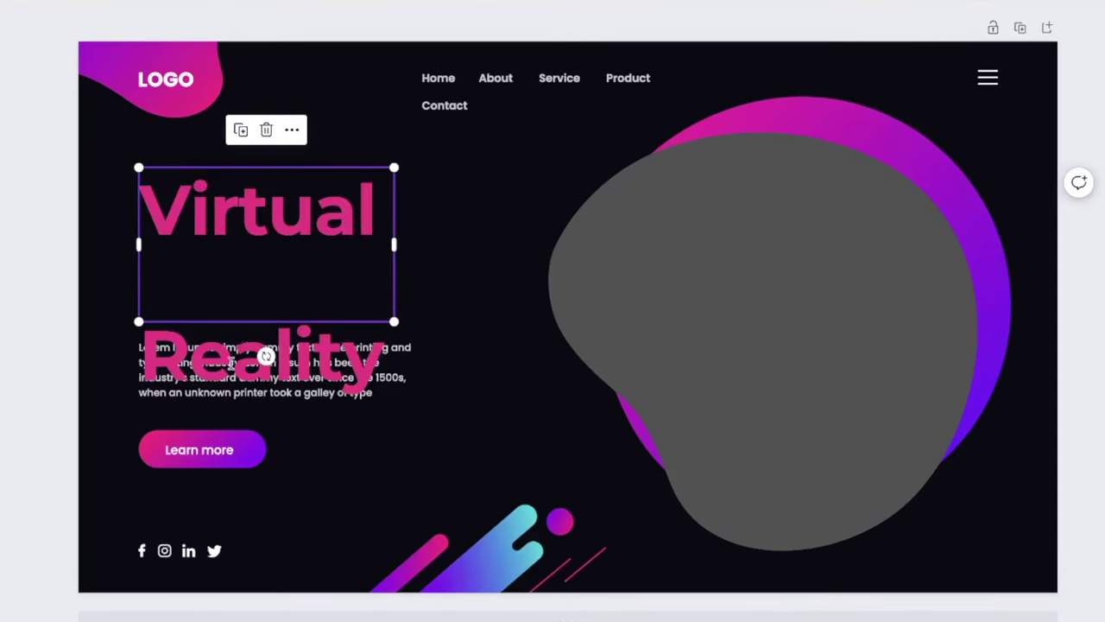
pyautogui.doubleClick(231, 363)
pyautogui.press('BackSpace')
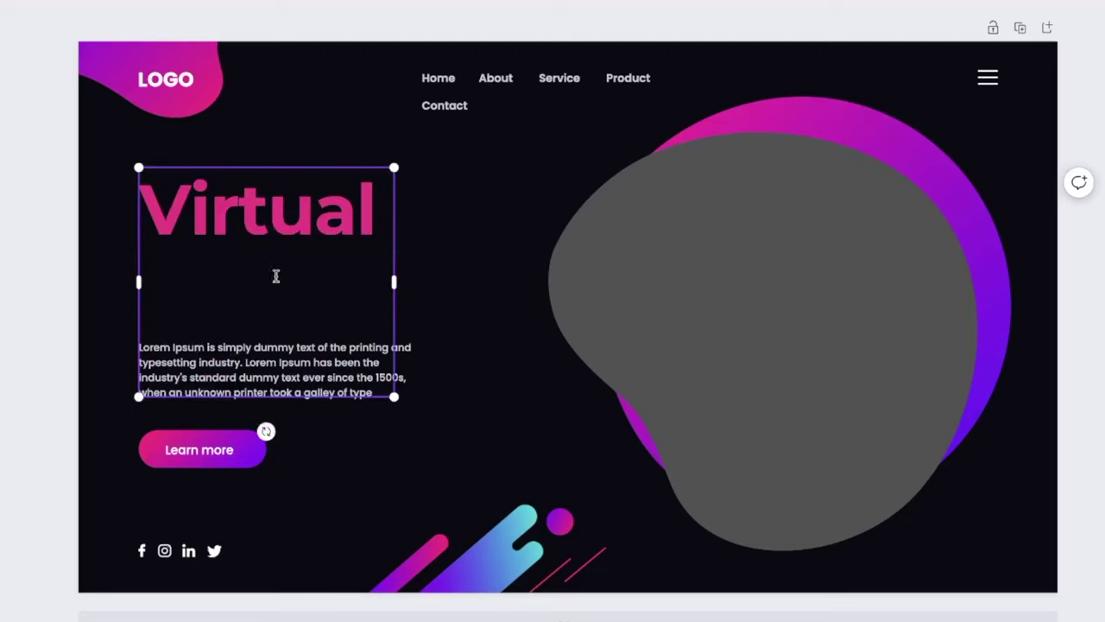
# - Delete the grey image from the blob, leaving an empty frame placeholder
pyautogui.click(716, 285)
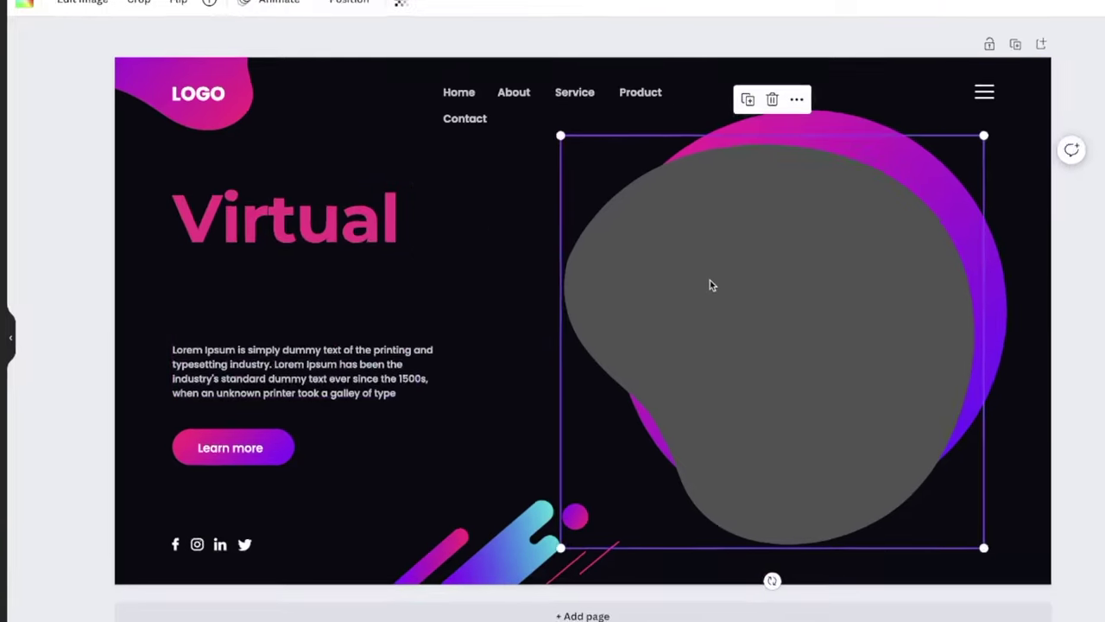
pyautogui.press('BackSpace')
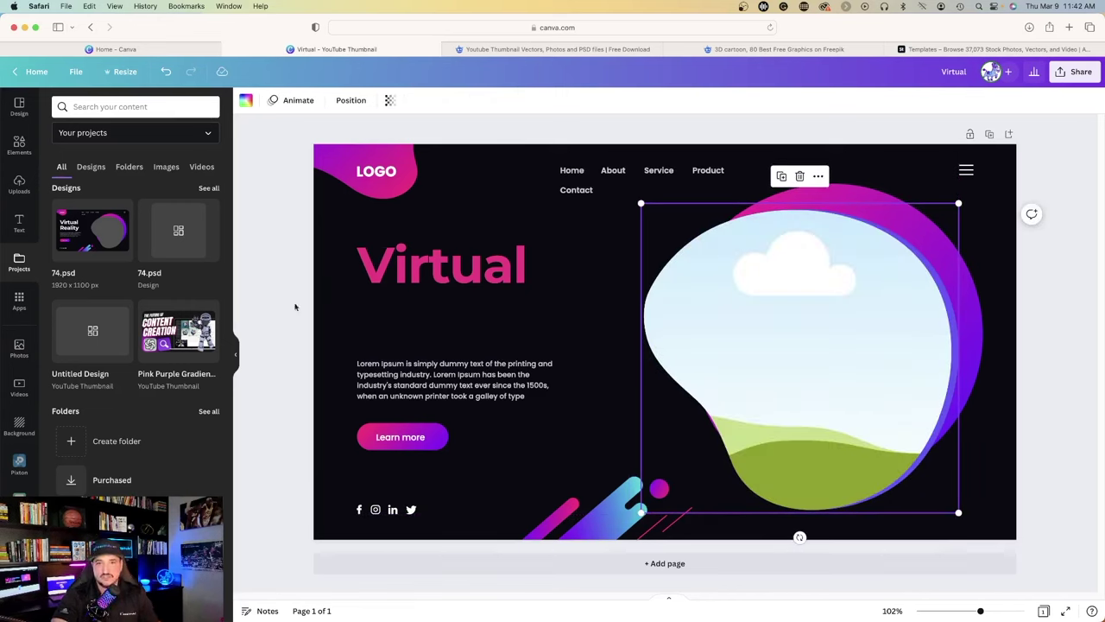
pyautogui.click(19, 145)
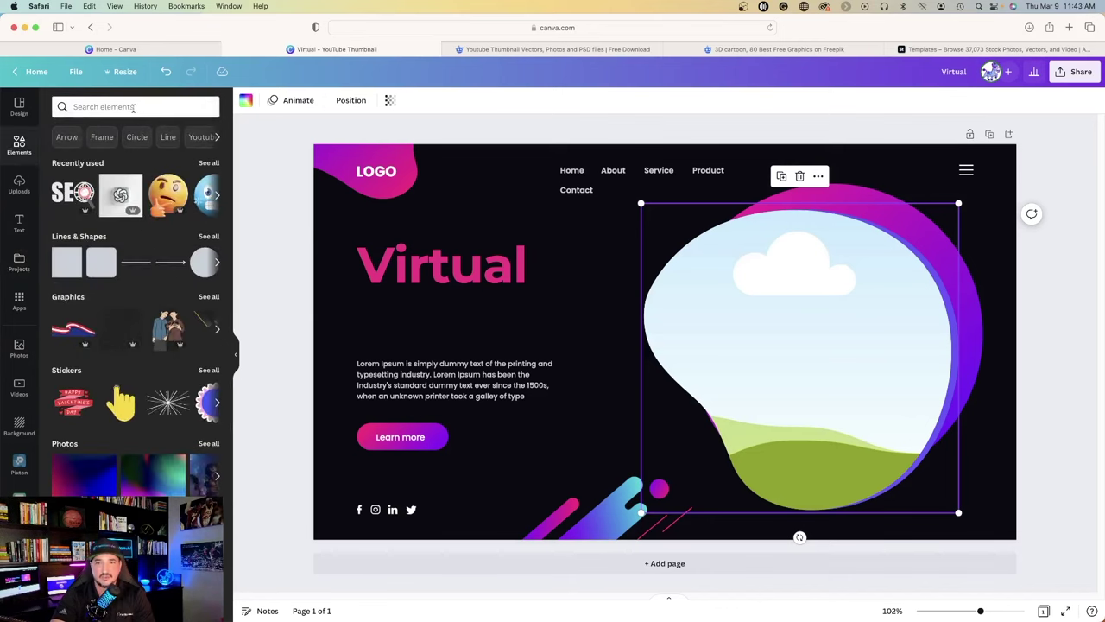
pyautogui.scroll(-1, 177, 197)
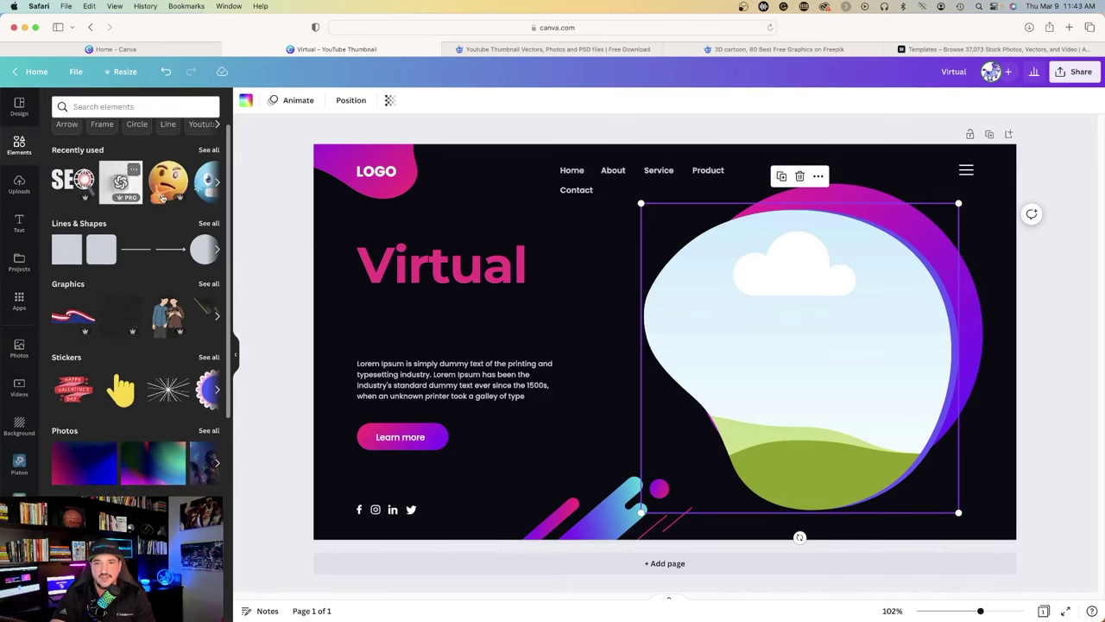
# - Fill the right blob frame with the thinking-face emoji and delete the LOGO placeholder text
pyautogui.moveTo(168, 182); pyautogui.dragTo(691, 264)
pyautogui.click(501, 202)
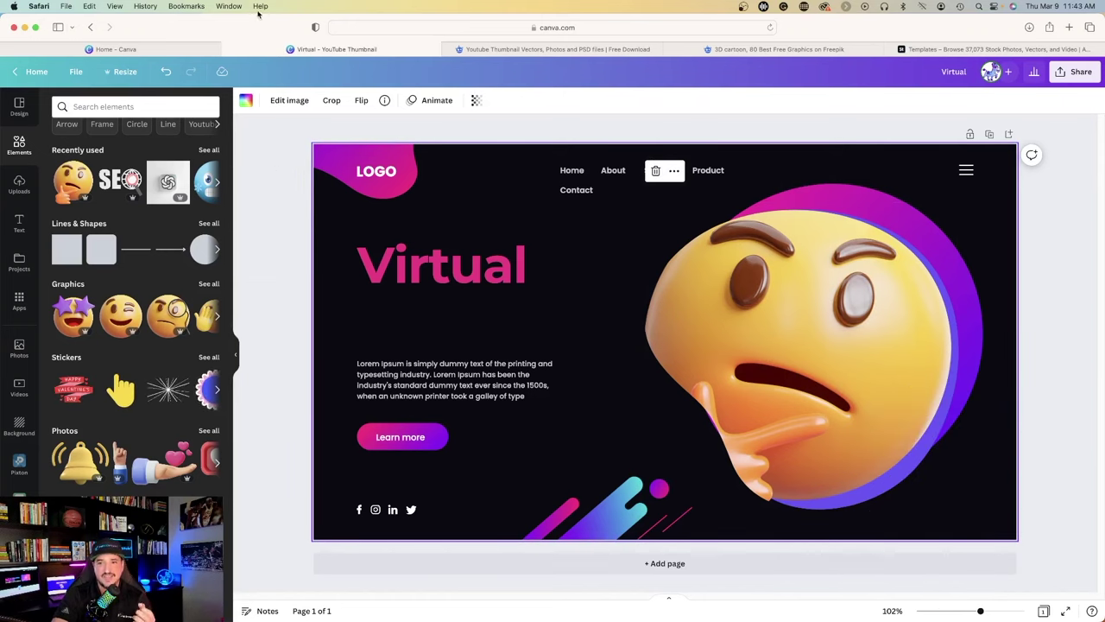
pyautogui.click(381, 172)
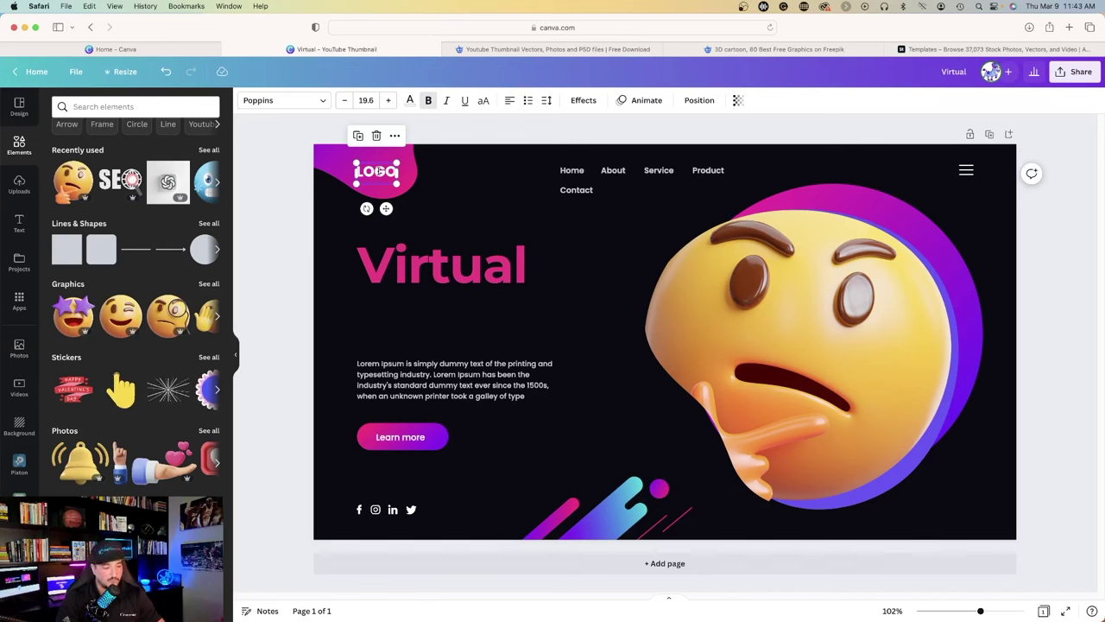
pyautogui.press('BackSpace')
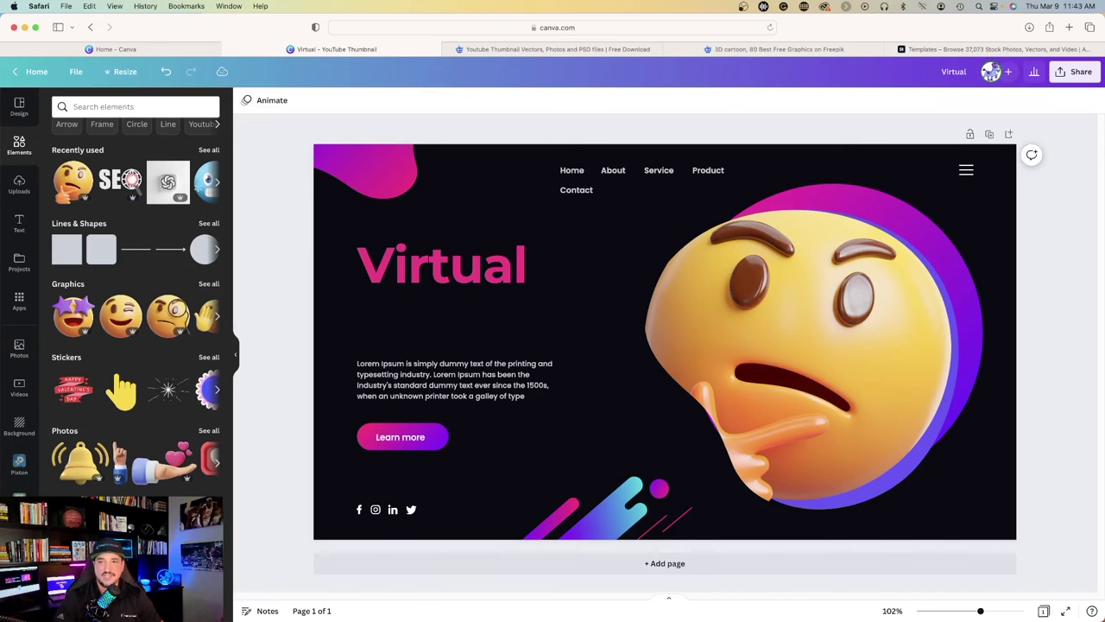
# - Add your uploaded logo and shrink it into the top-left corner
pyautogui.click(19, 184)
pyautogui.scroll(-10, 173, 302)
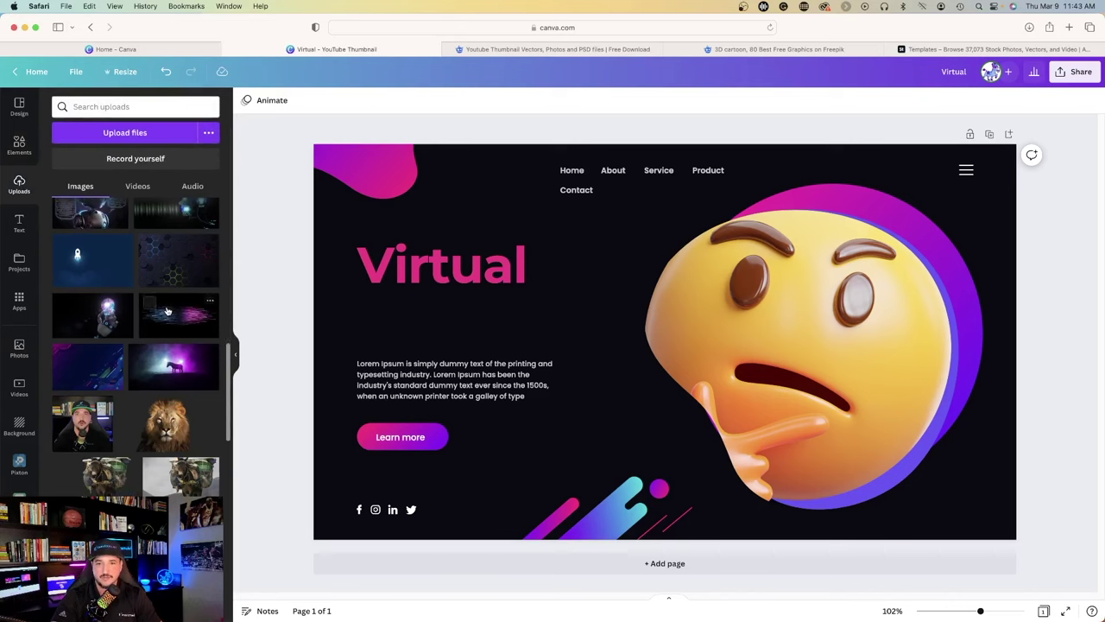
pyautogui.scroll(-10, 167, 310)
pyautogui.click(160, 262)
pyautogui.scroll(-5, 160, 262)
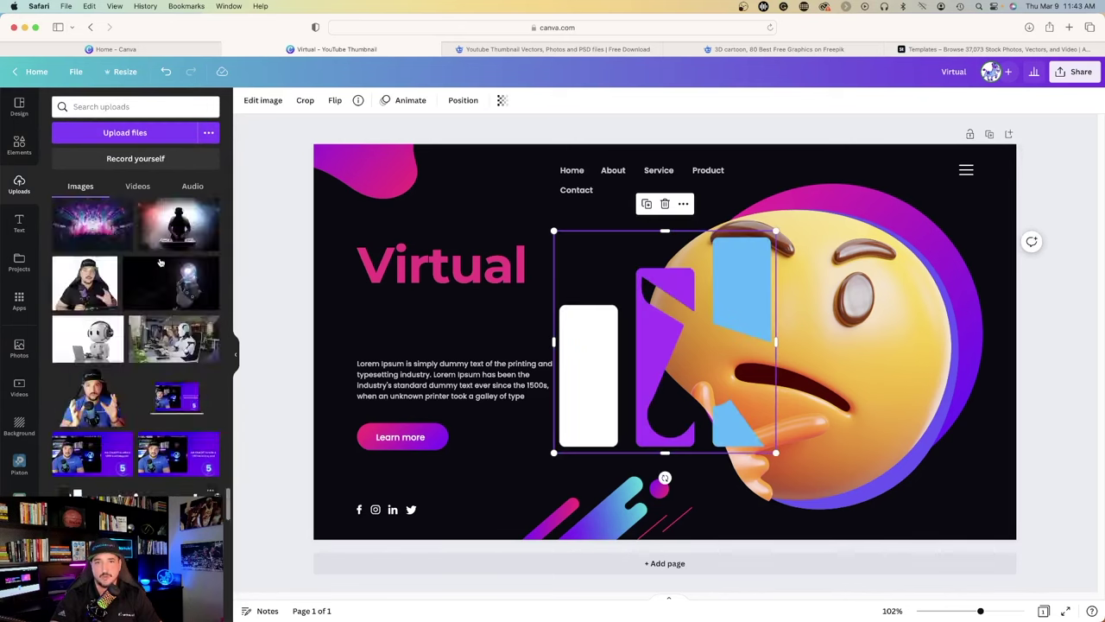
pyautogui.click(19, 145)
pyautogui.moveTo(751, 275); pyautogui.dragTo(632, 244)
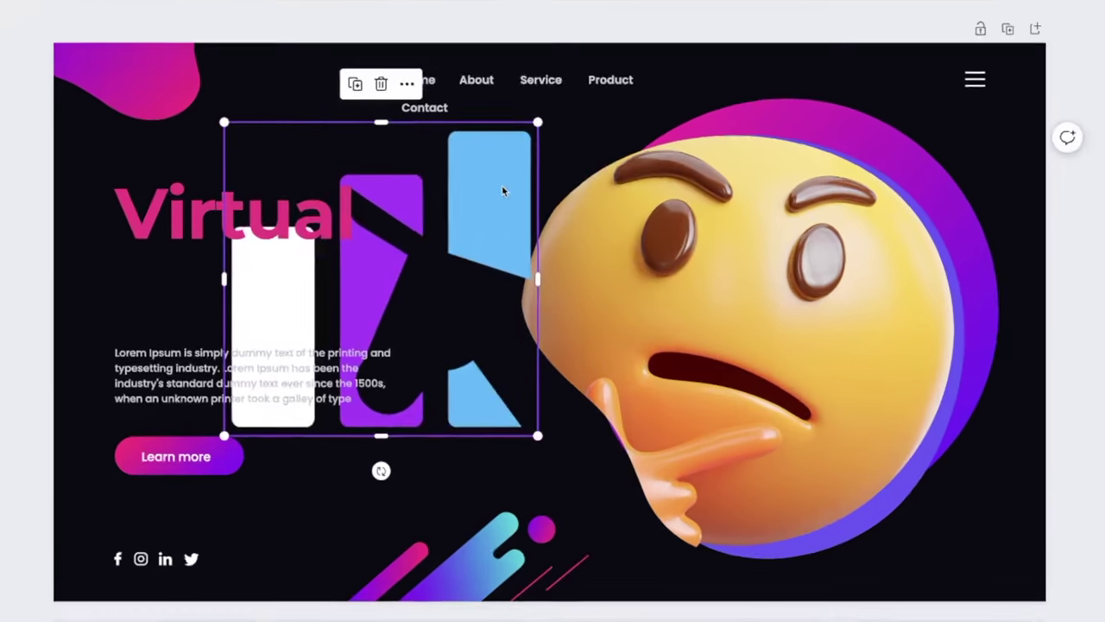
pyautogui.moveTo(537, 122); pyautogui.dragTo(322, 338)
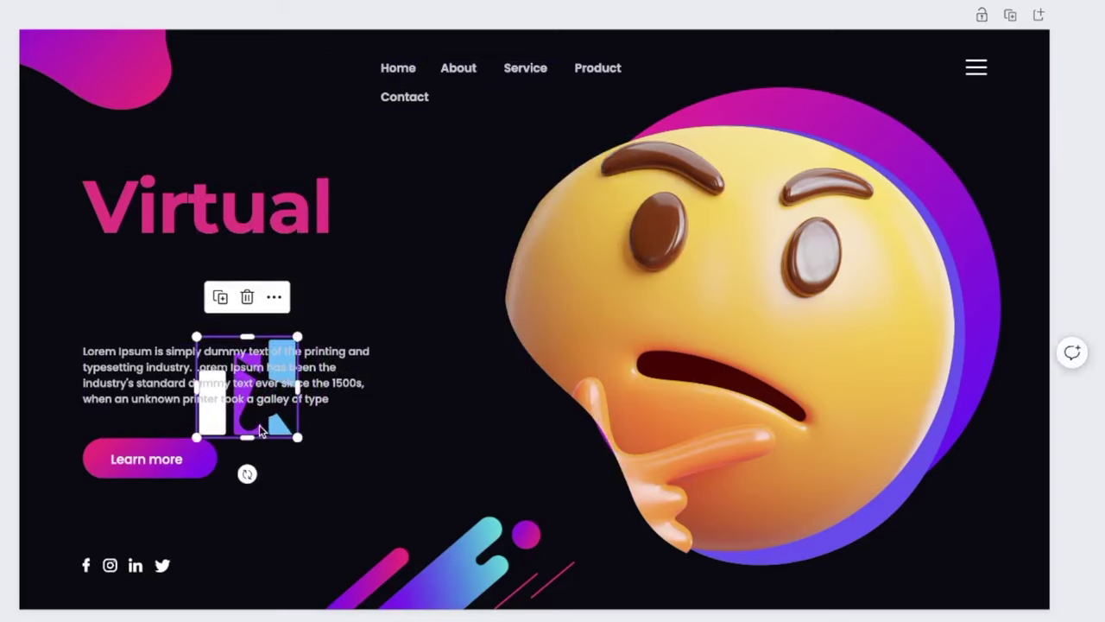
pyautogui.moveTo(262, 432); pyautogui.dragTo(130, 58)
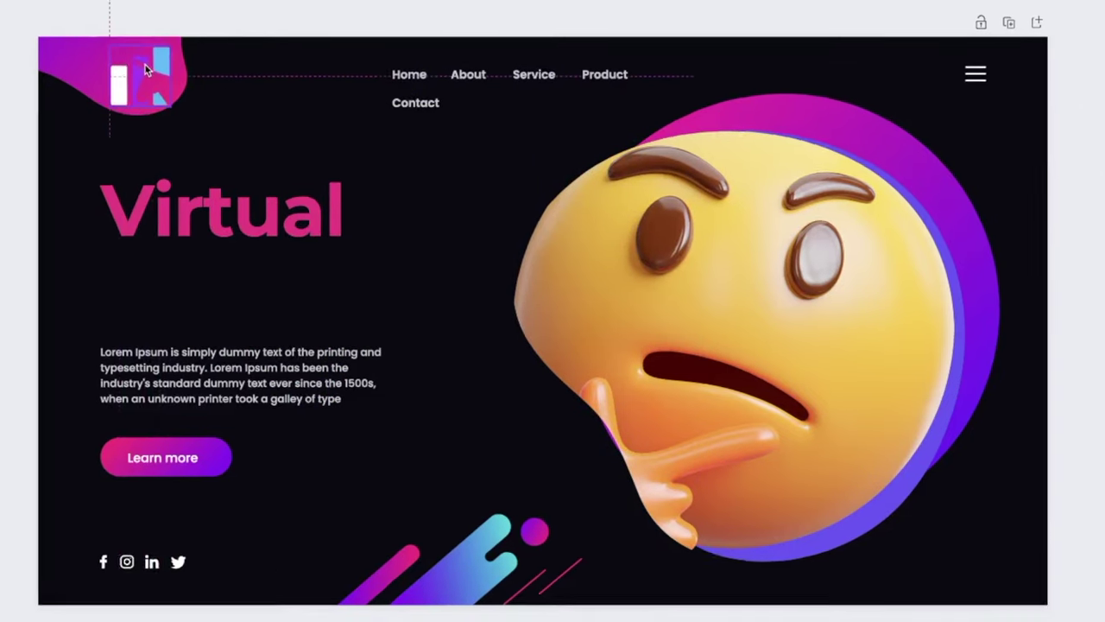
# - Nudge the paragraph text up, then select the header nav links, social icons and emoji
pyautogui.moveTo(328, 363); pyautogui.dragTo(511, 333)
pyautogui.click(584, 170)
pyautogui.click(577, 195)
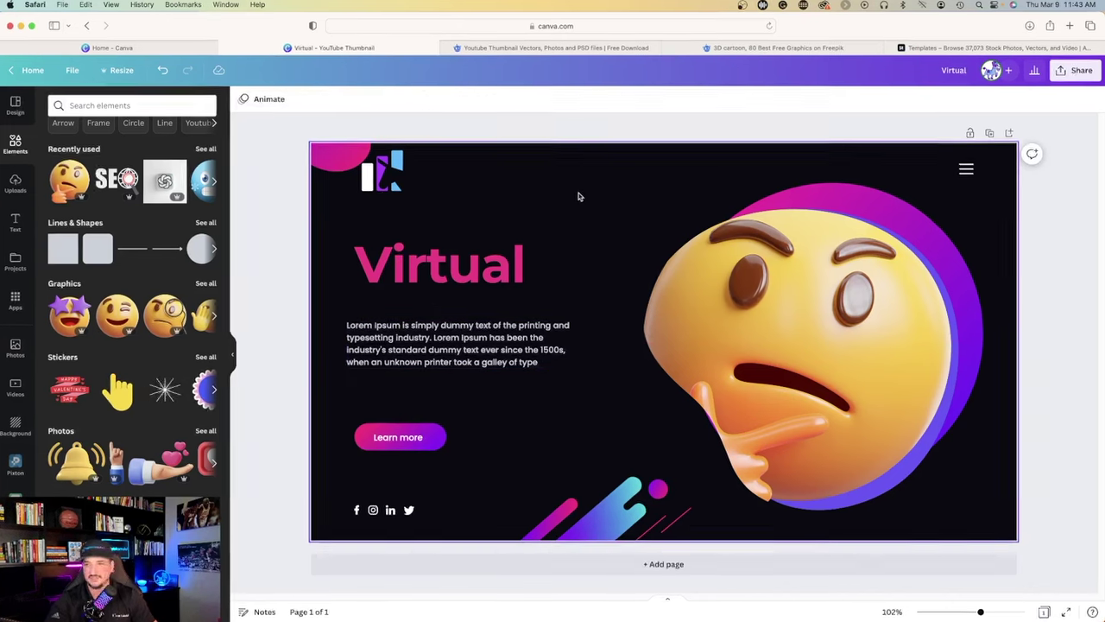
pyautogui.click(360, 509)
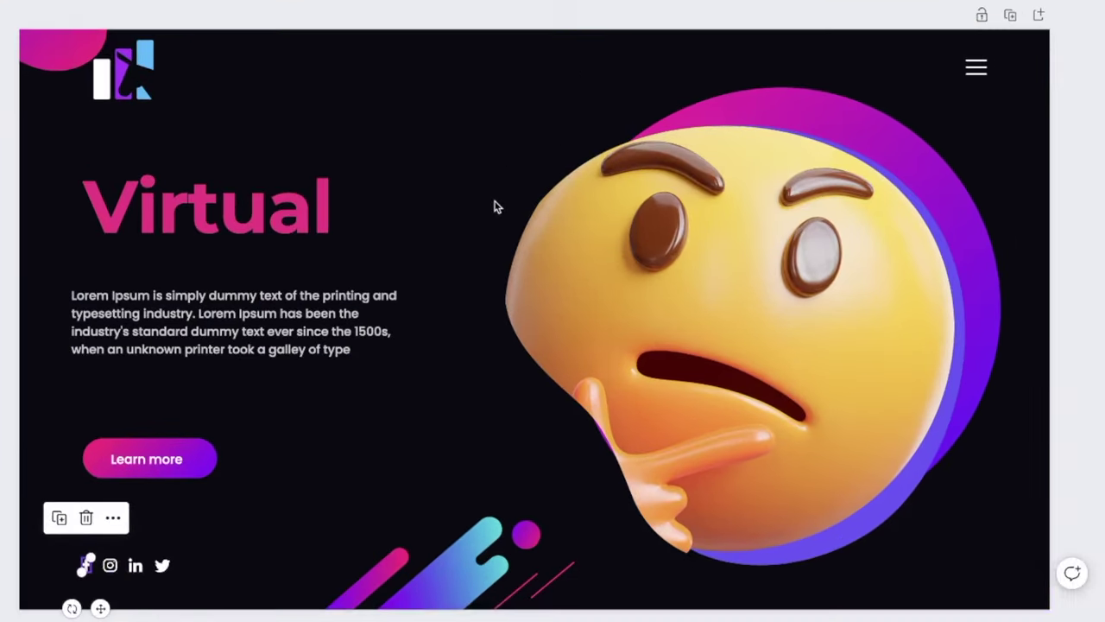
pyautogui.click(927, 118)
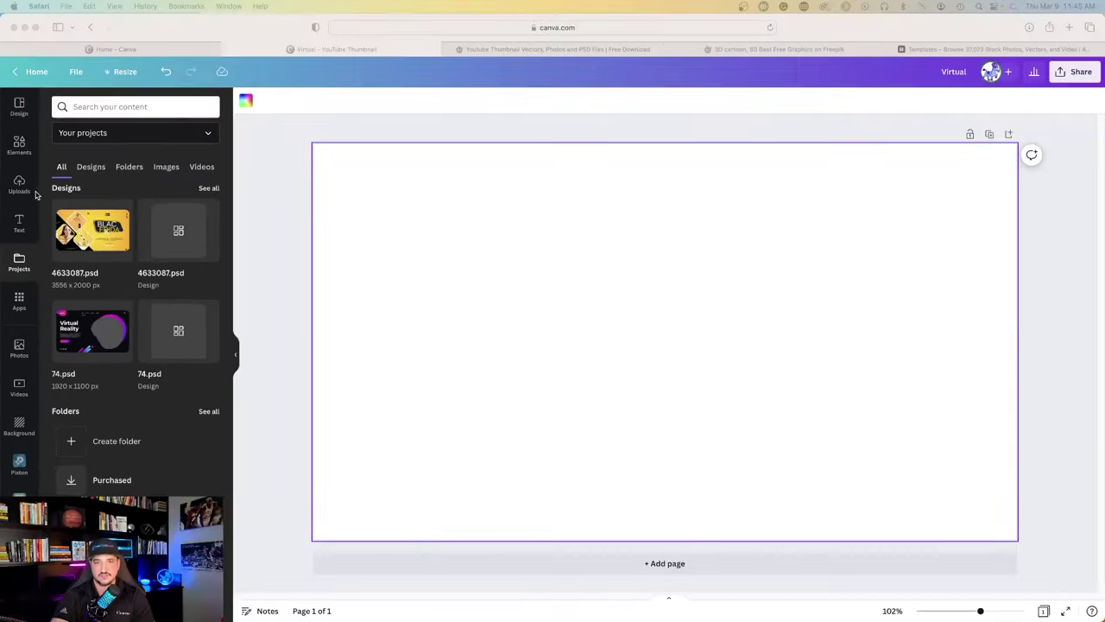
# - Place the 4633087.psd Black Friday design from Projects onto the page
pyautogui.click(19, 184)
pyautogui.click(19, 185)
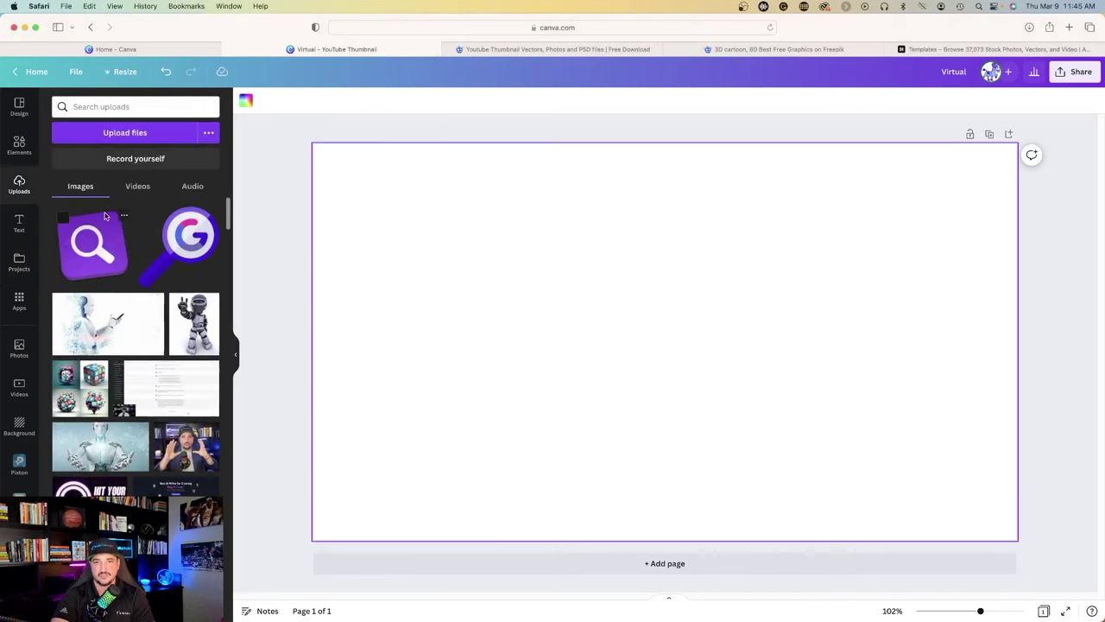
pyautogui.click(19, 262)
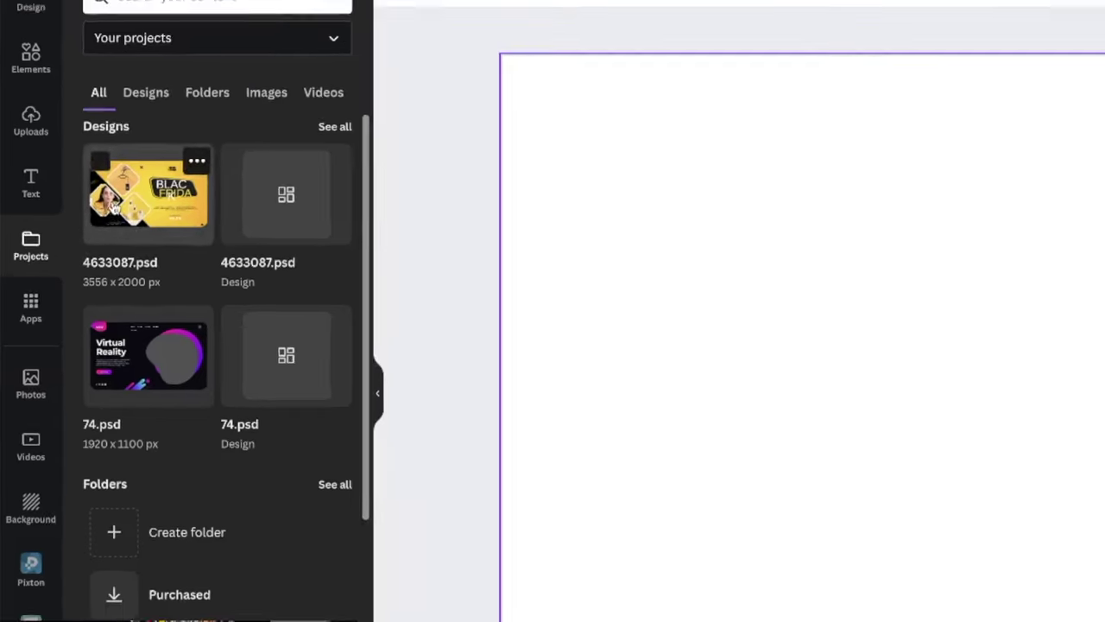
pyautogui.click(159, 187)
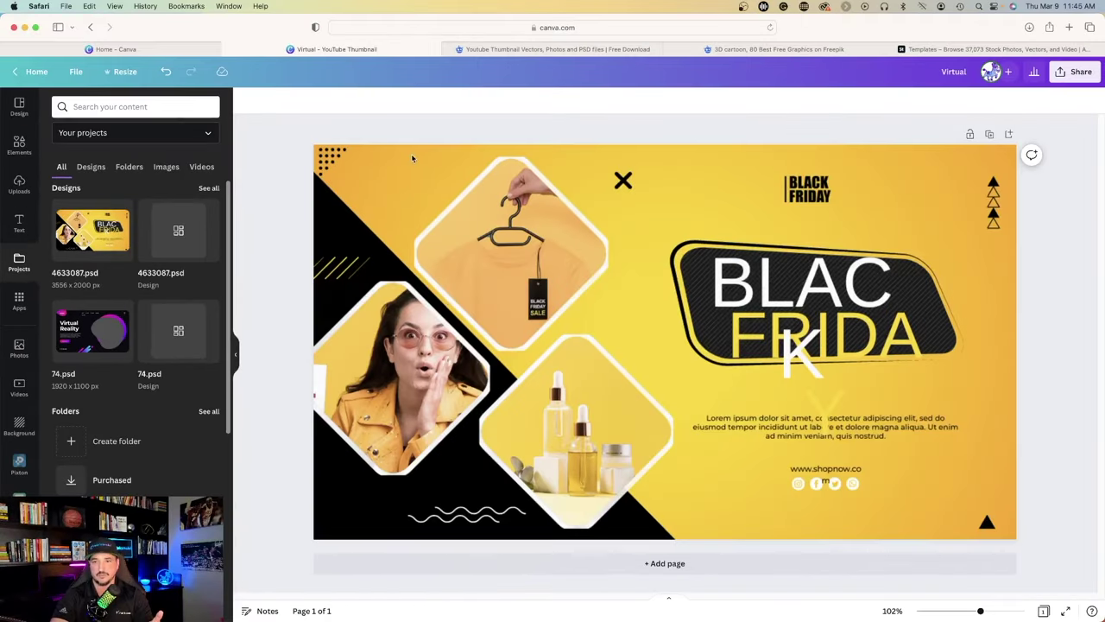
# - Widen the BLAC text box so the headline's first line reads BLACK
pyautogui.click(412, 158)
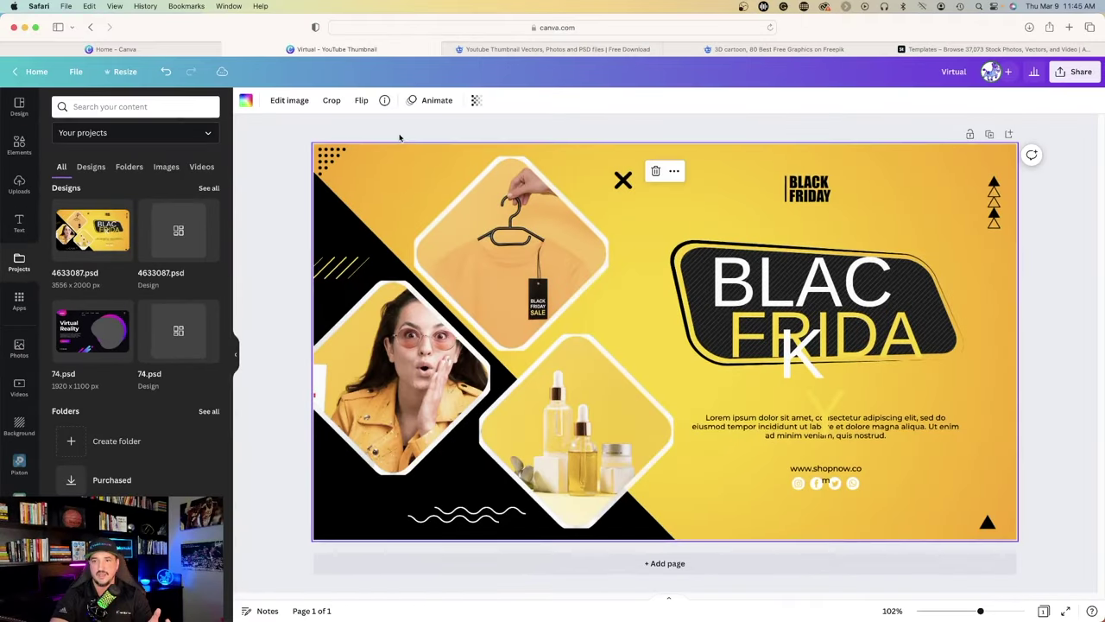
pyautogui.click(518, 233)
pyautogui.click(738, 306)
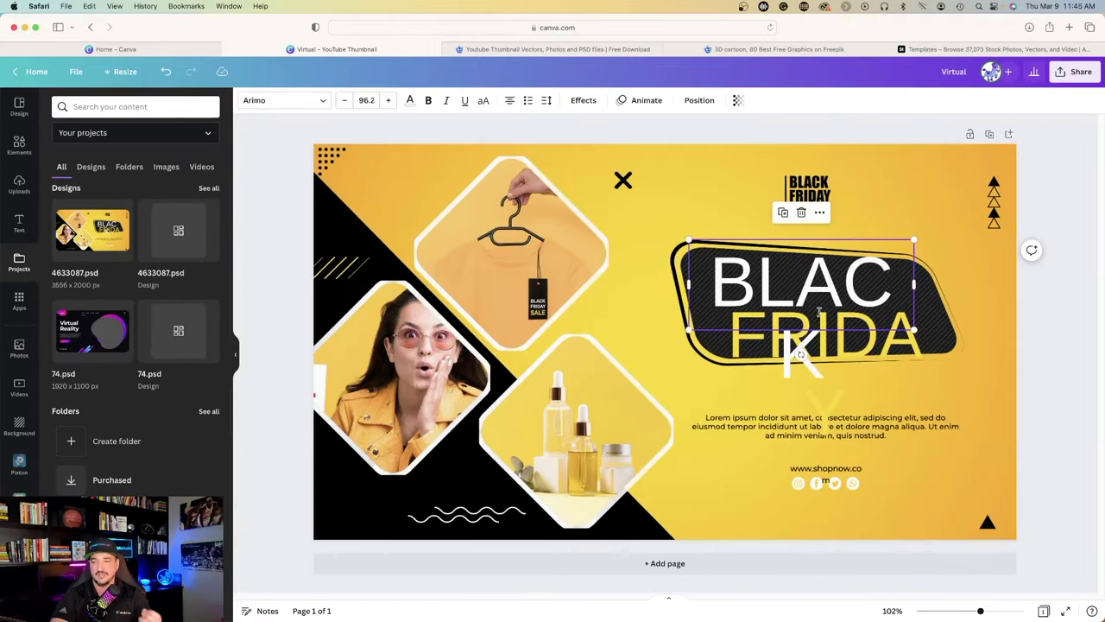
pyautogui.click(406, 375)
pyautogui.click(550, 430)
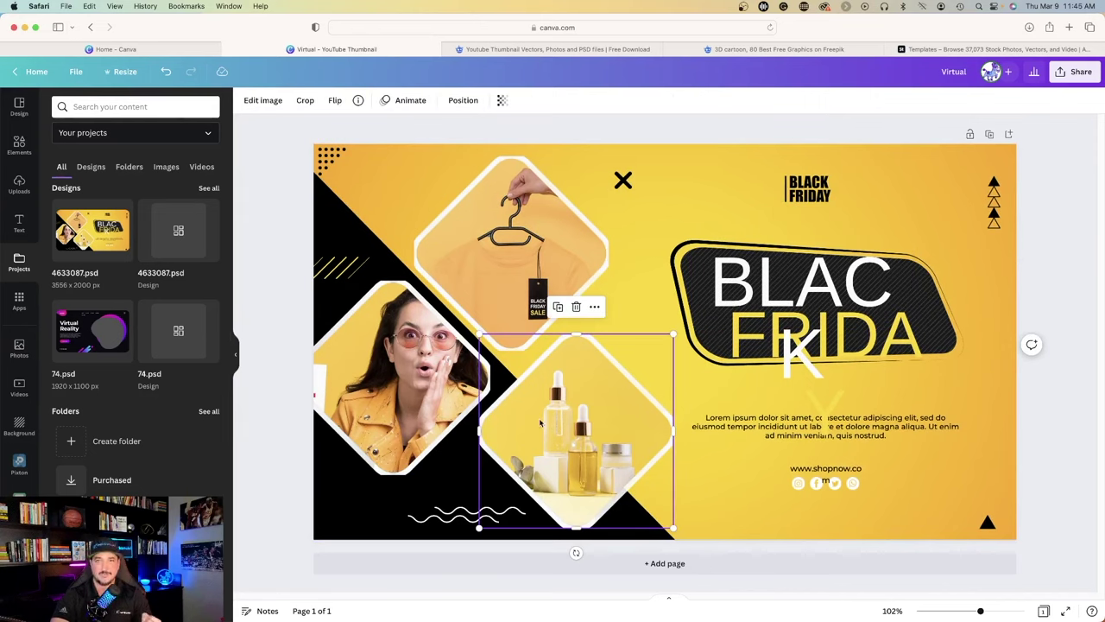
pyautogui.click(790, 294)
pyautogui.moveTo(797, 292); pyautogui.dragTo(778, 275)
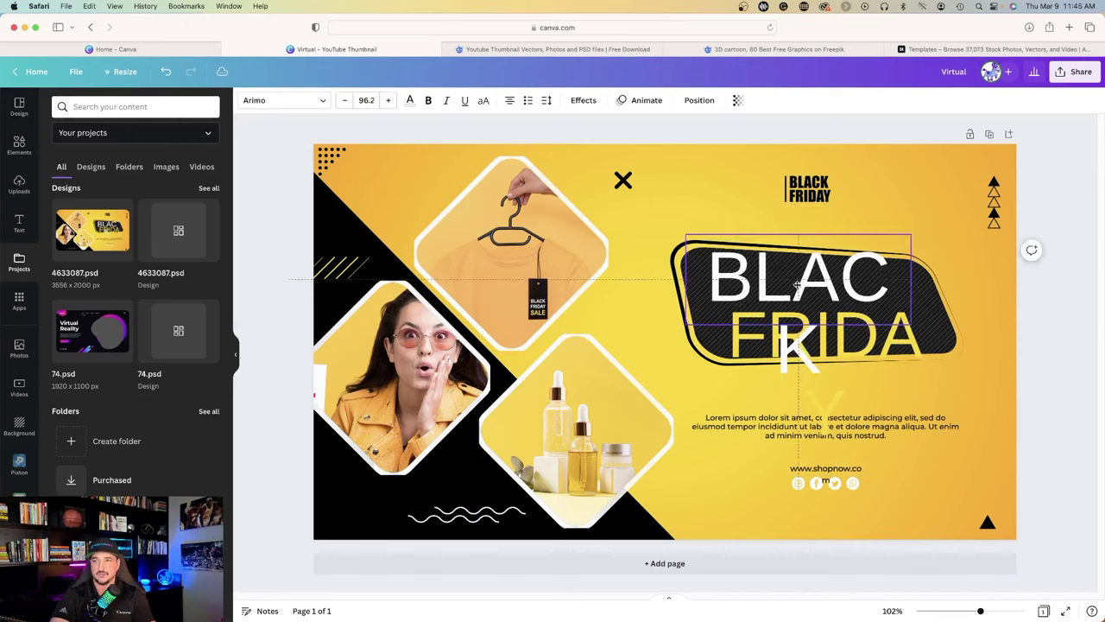
pyautogui.moveTo(894, 269); pyautogui.dragTo(949, 266)
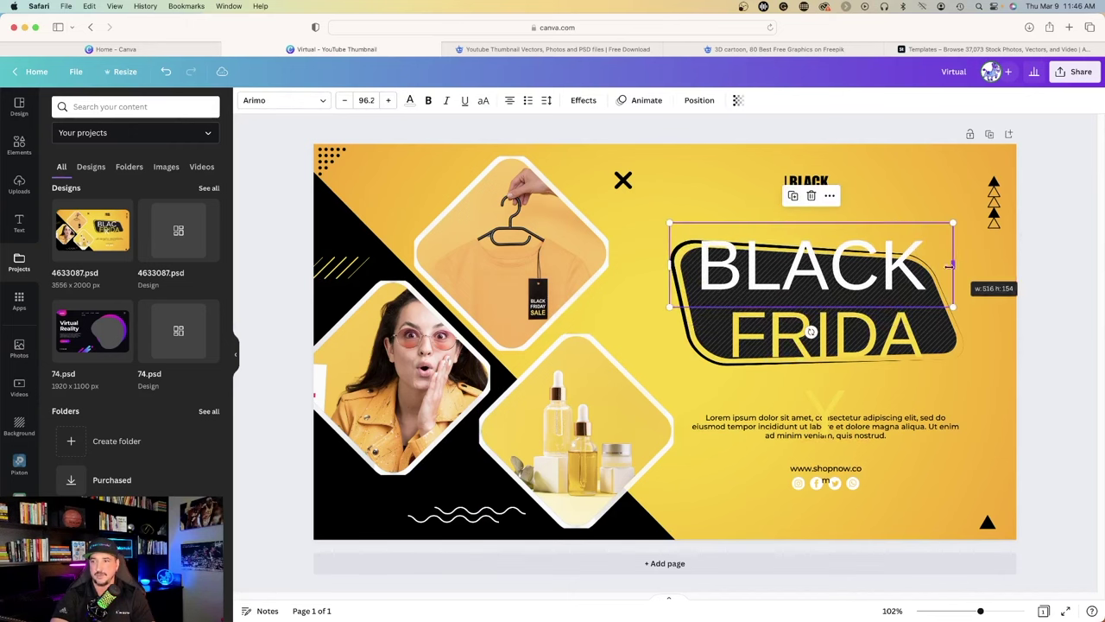
pyautogui.click(699, 191)
# - Widen and shift the FRIDA text box left so it reads FRIDAY
pyautogui.click(820, 336)
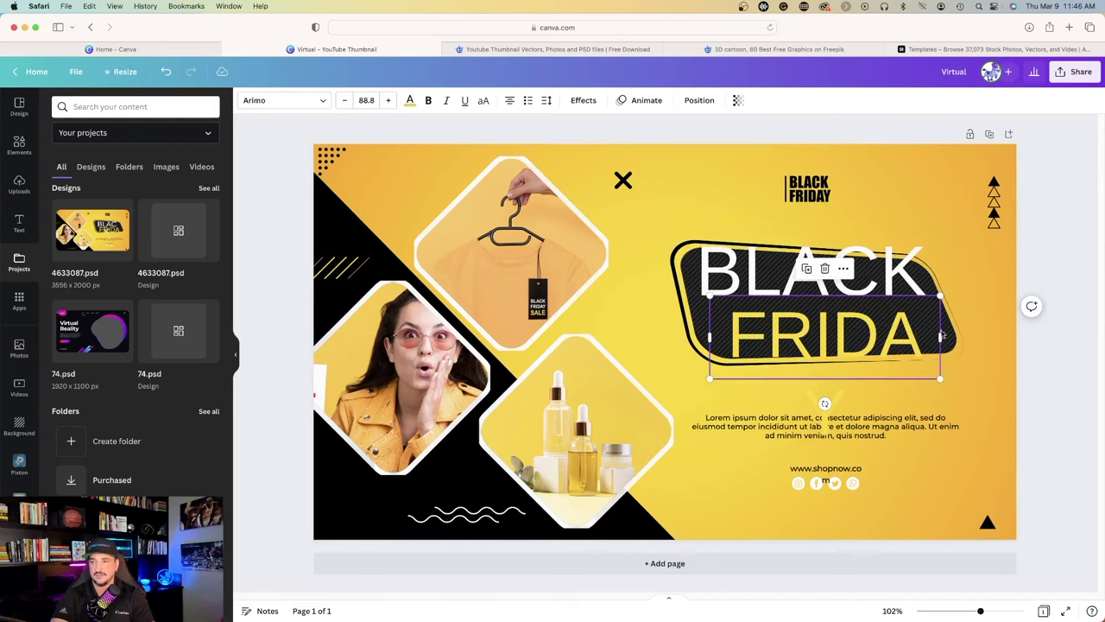
pyautogui.moveTo(940, 340); pyautogui.dragTo(977, 338)
pyautogui.moveTo(863, 339); pyautogui.dragTo(848, 338)
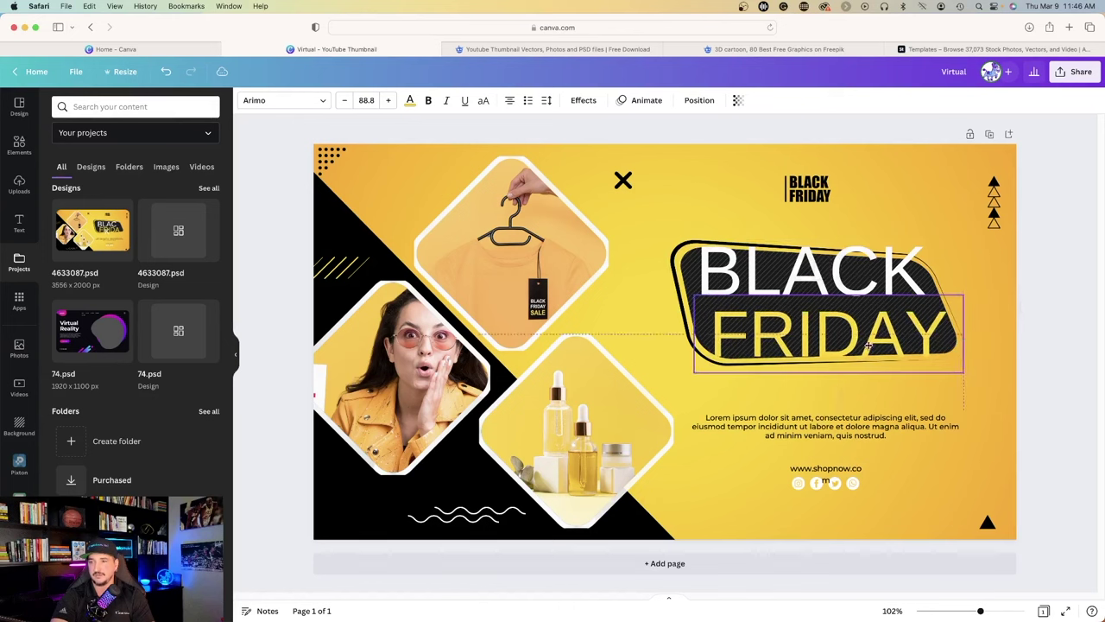
pyautogui.click(522, 293)
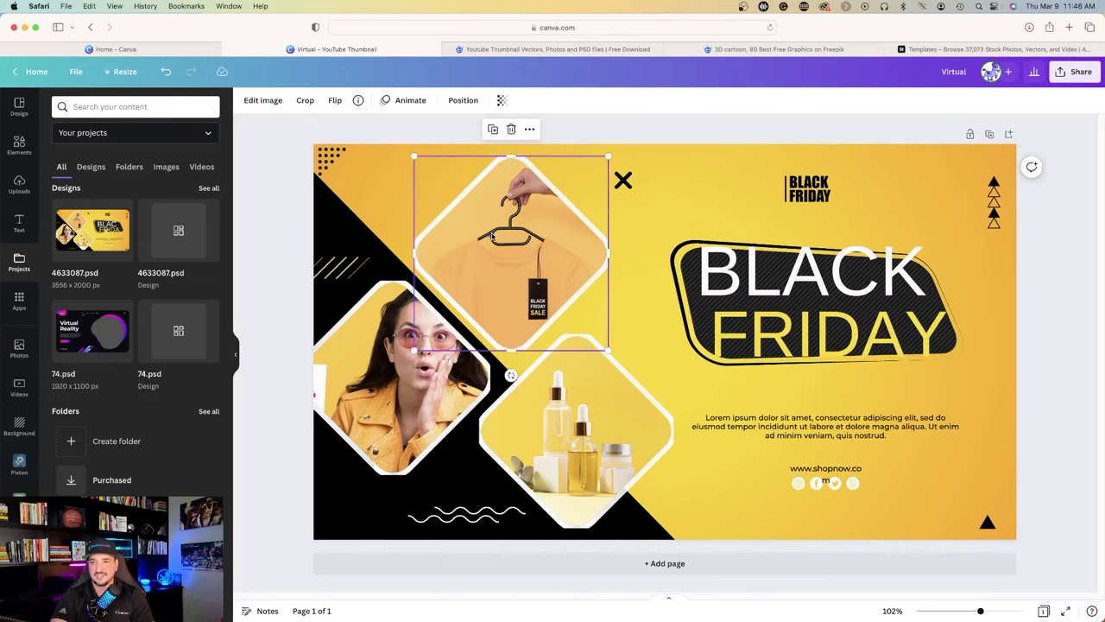
# - Add the uploaded robot image, remove its background with BG Remover, and place it on the left
pyautogui.click(19, 184)
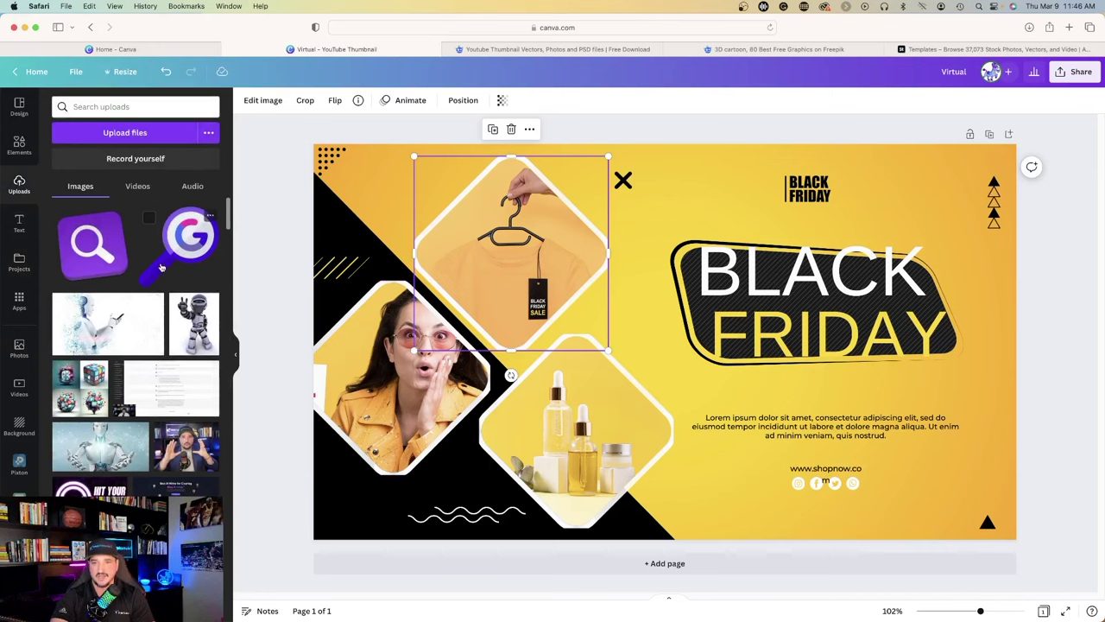
pyautogui.click(177, 331)
pyautogui.moveTo(628, 325); pyautogui.dragTo(515, 302)
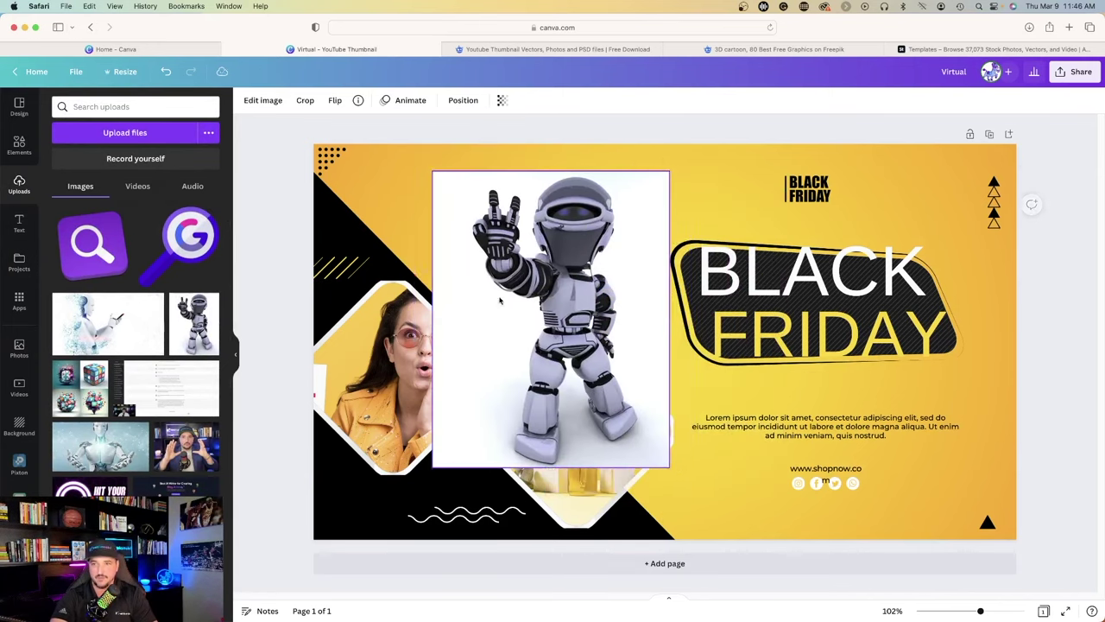
pyautogui.click(267, 100)
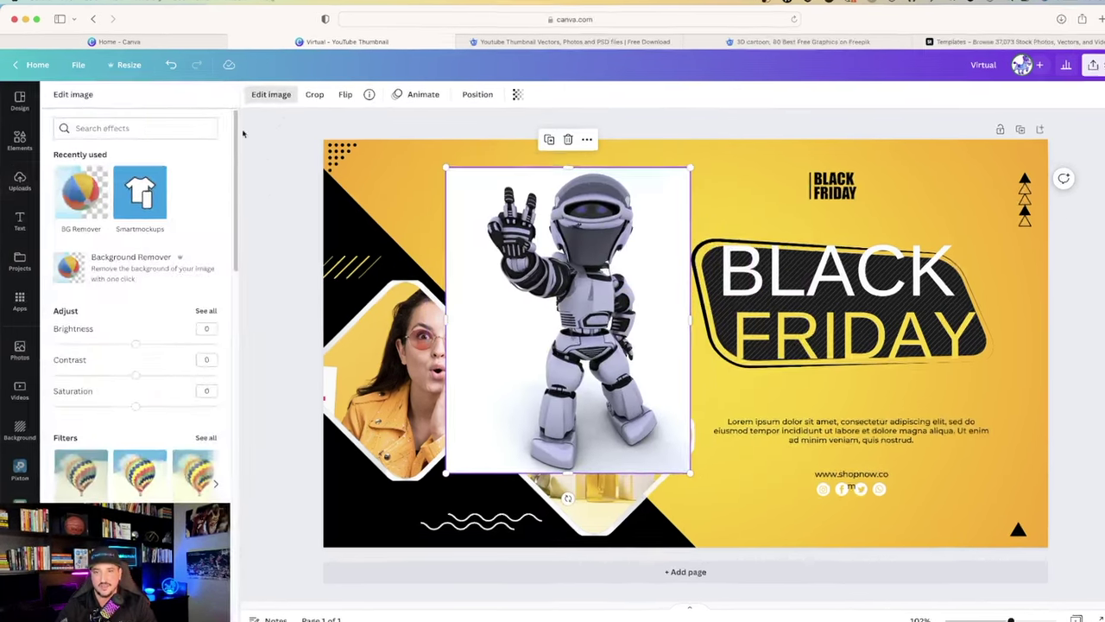
pyautogui.click(73, 201)
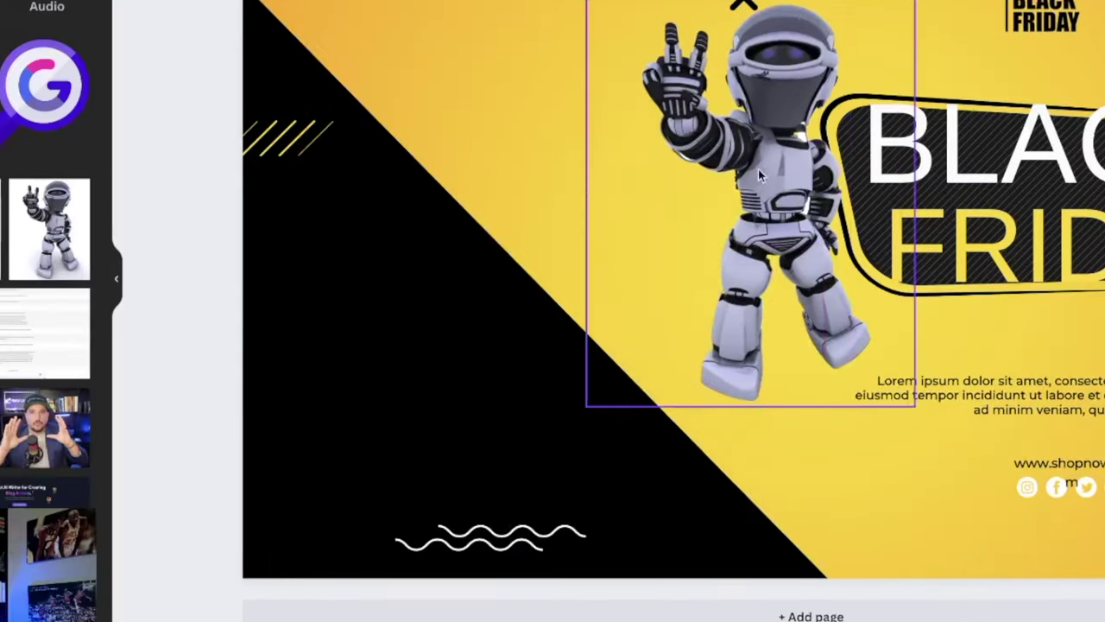
pyautogui.moveTo(758, 175); pyautogui.dragTo(567, 202)
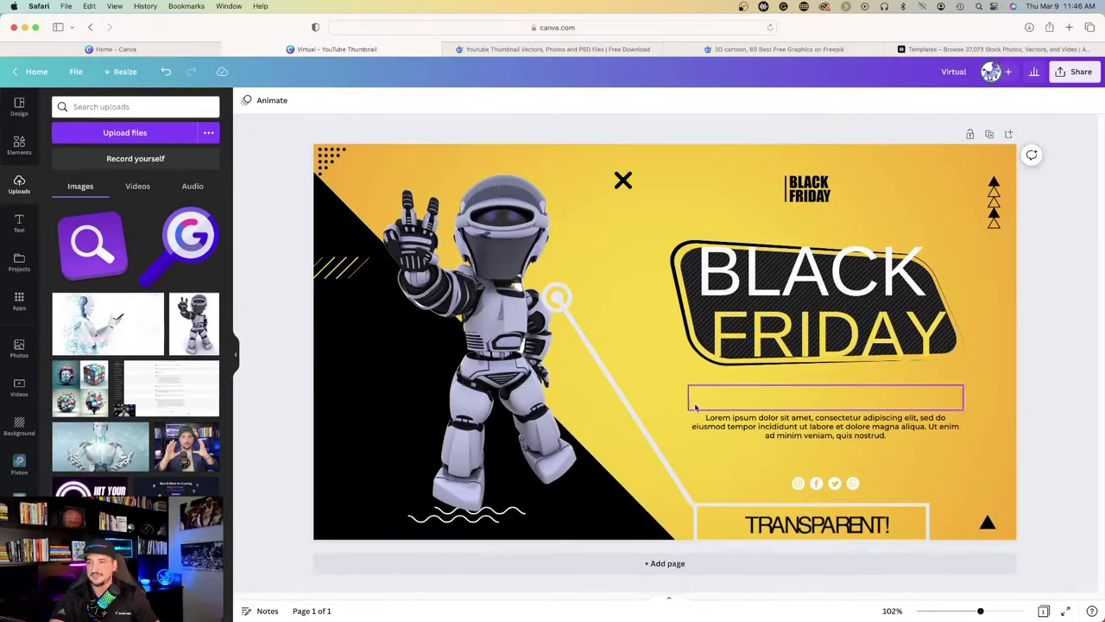
pyautogui.click(696, 406)
pyautogui.click(618, 241)
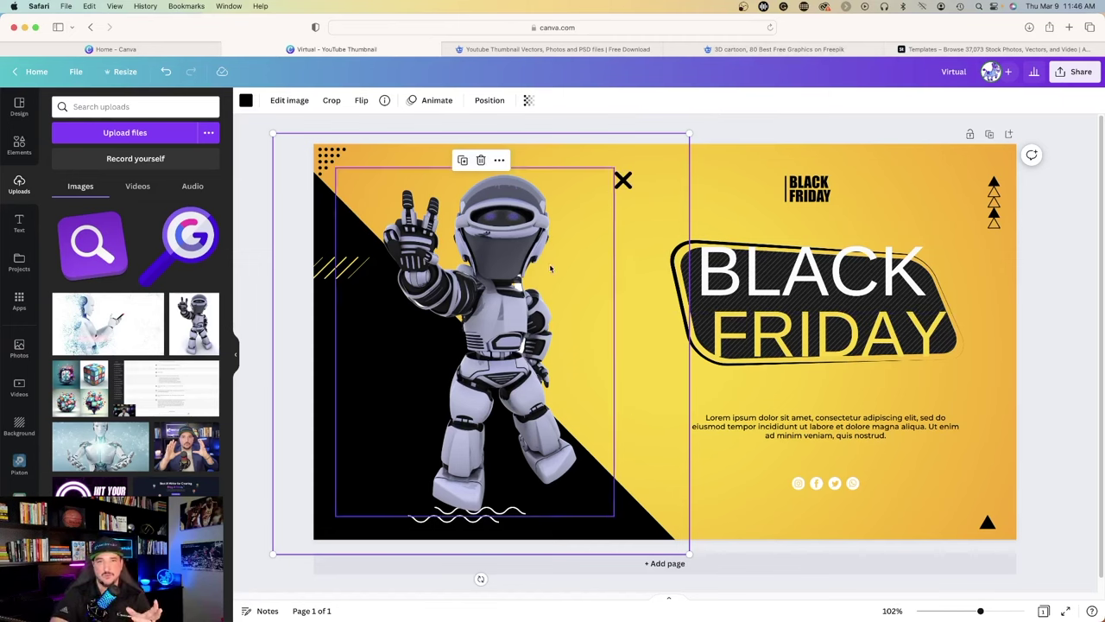
pyautogui.click(867, 122)
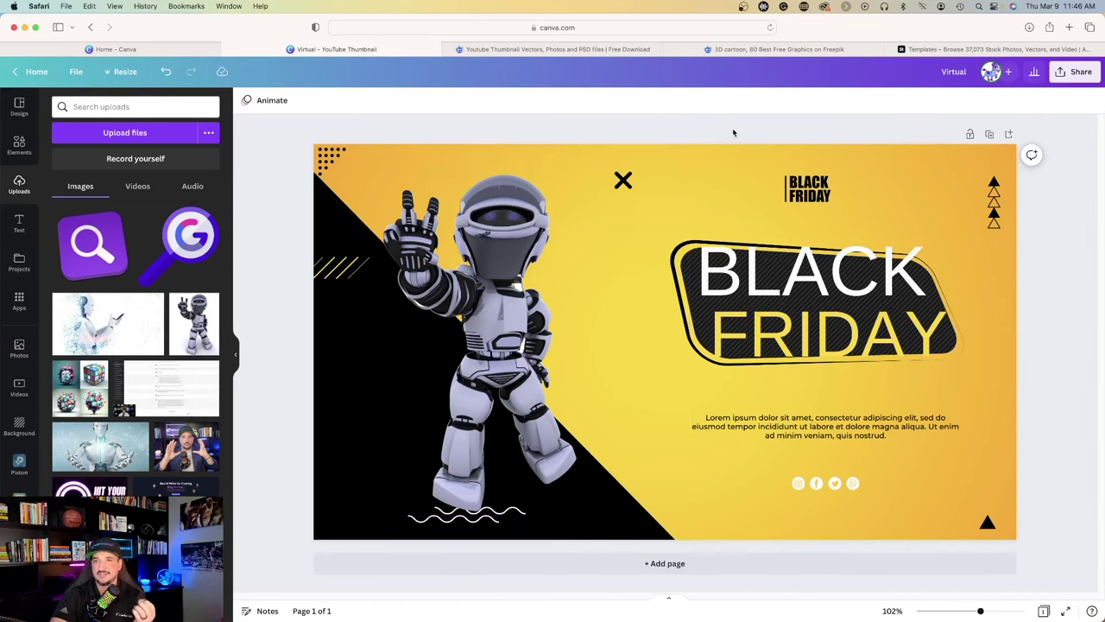